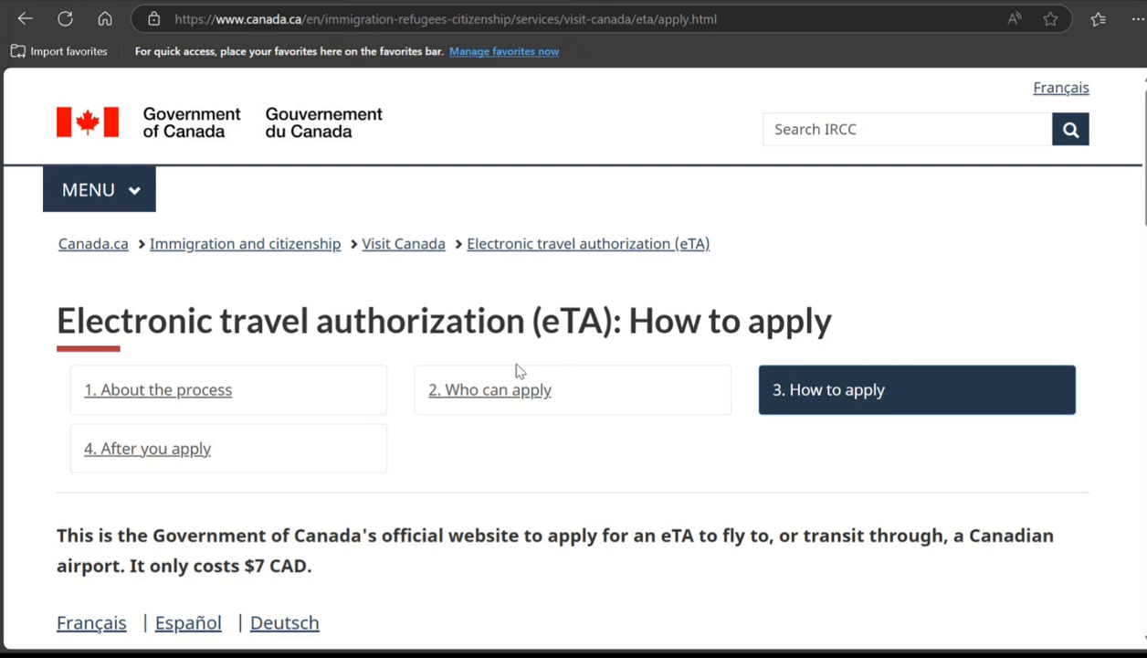
# Step: Start an eTA application from the eTA page
pyautogui.scroll(-2, 545, 504)
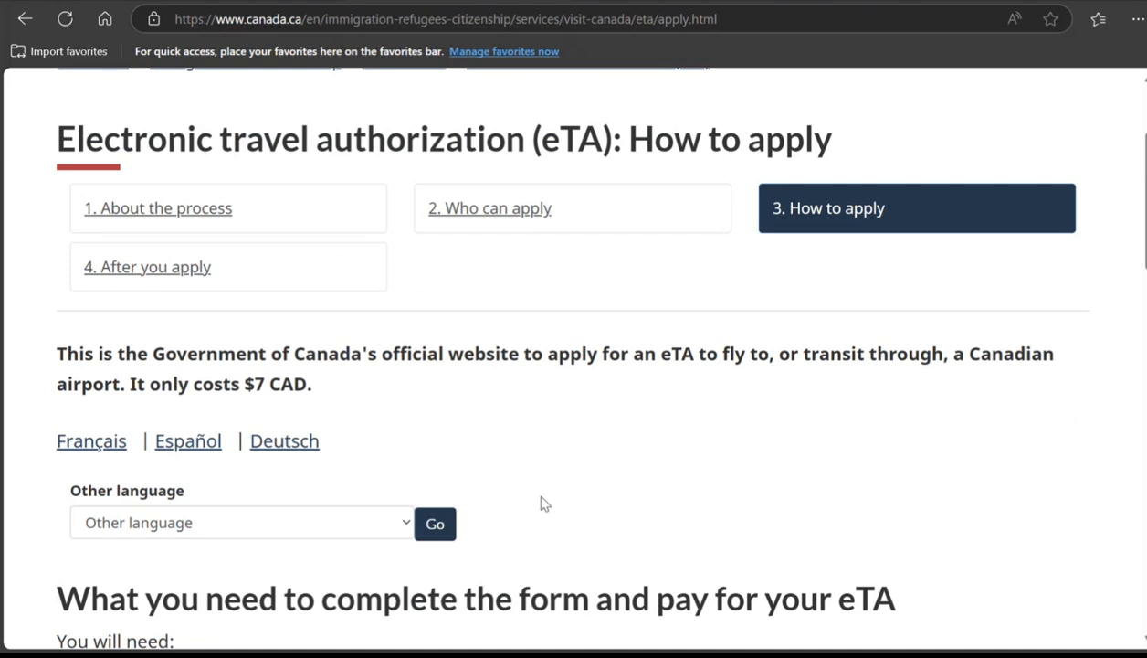
pyautogui.scroll(1, 545, 504)
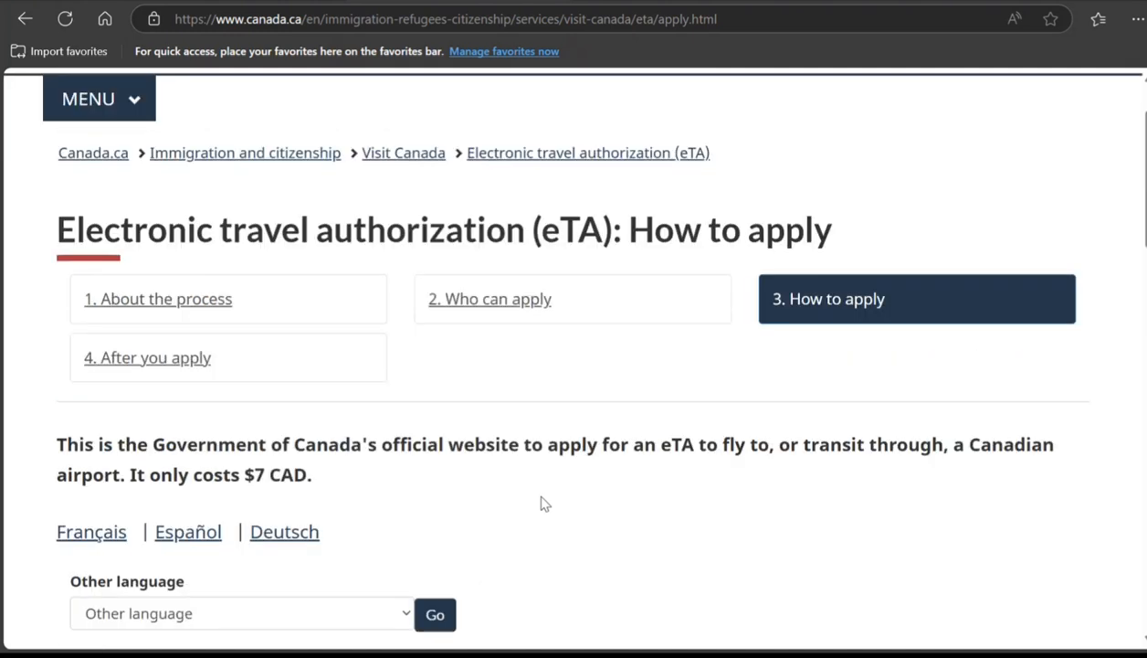
pyautogui.scroll(-2, 541, 502)
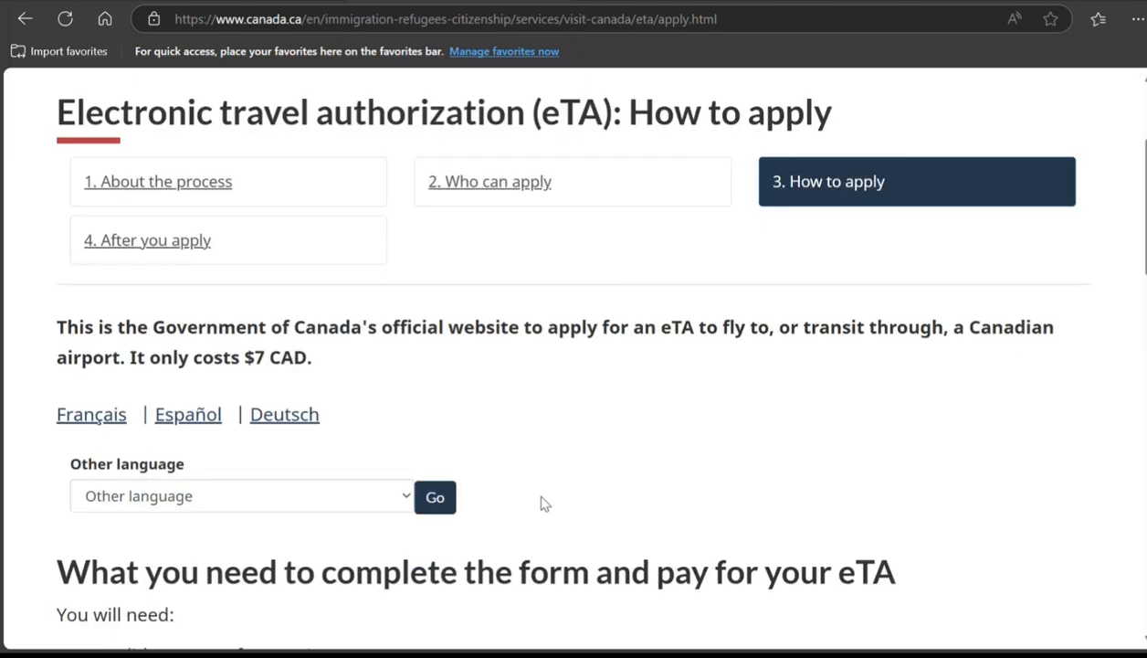
pyautogui.scroll(-3, 341, 338)
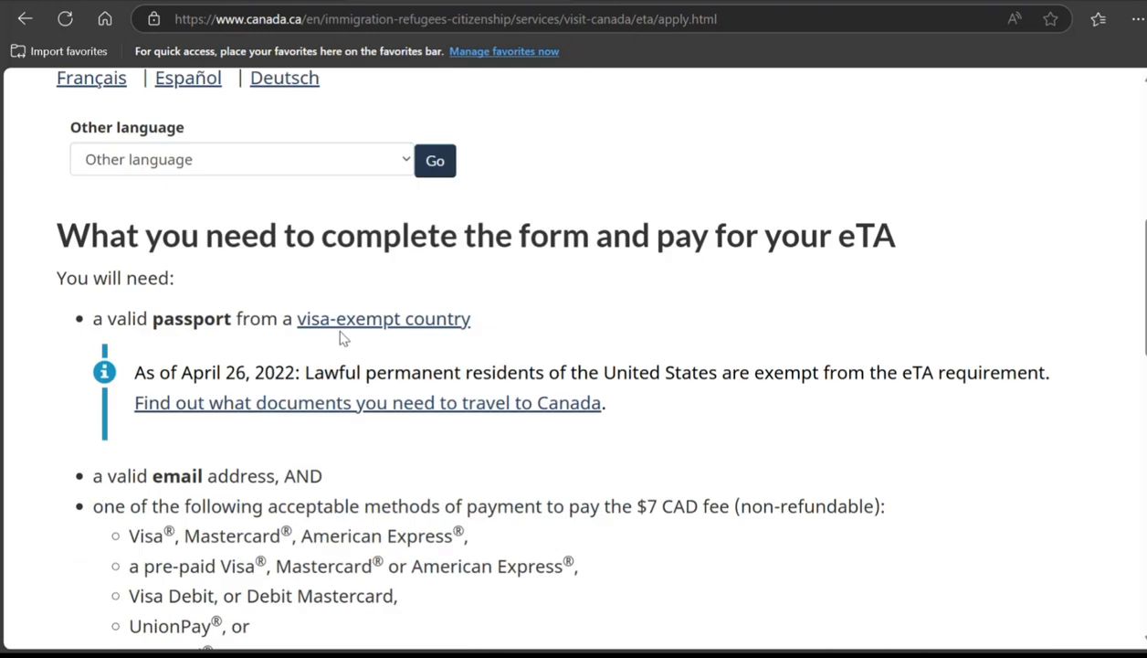
pyautogui.scroll(-2, 329, 335)
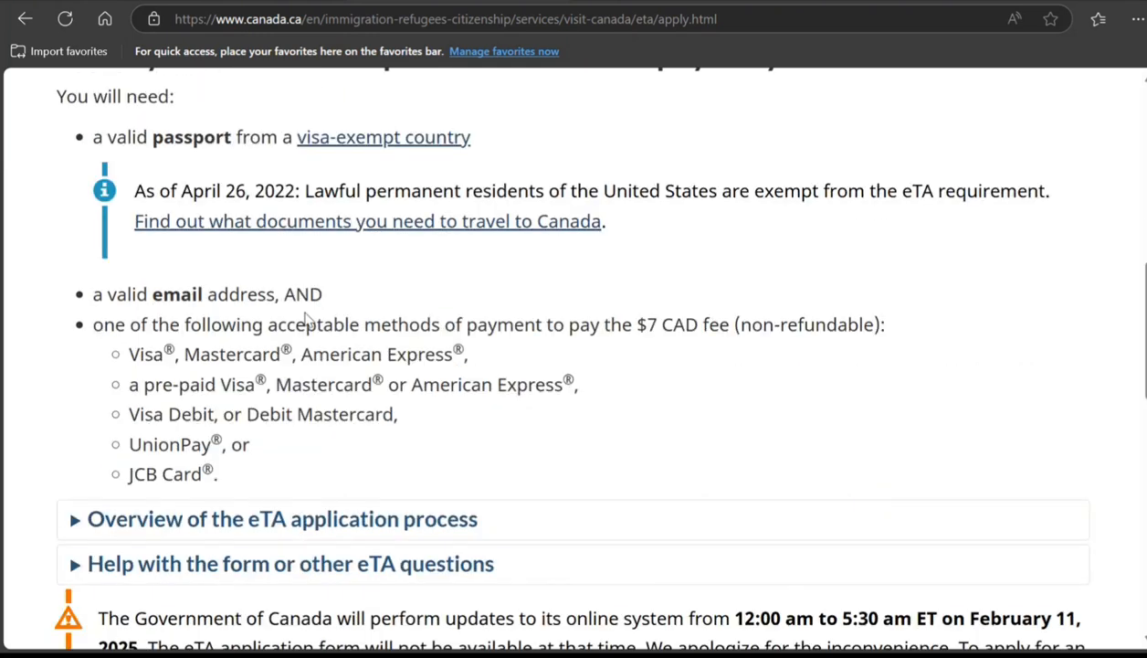
pyautogui.scroll(-1, 318, 334)
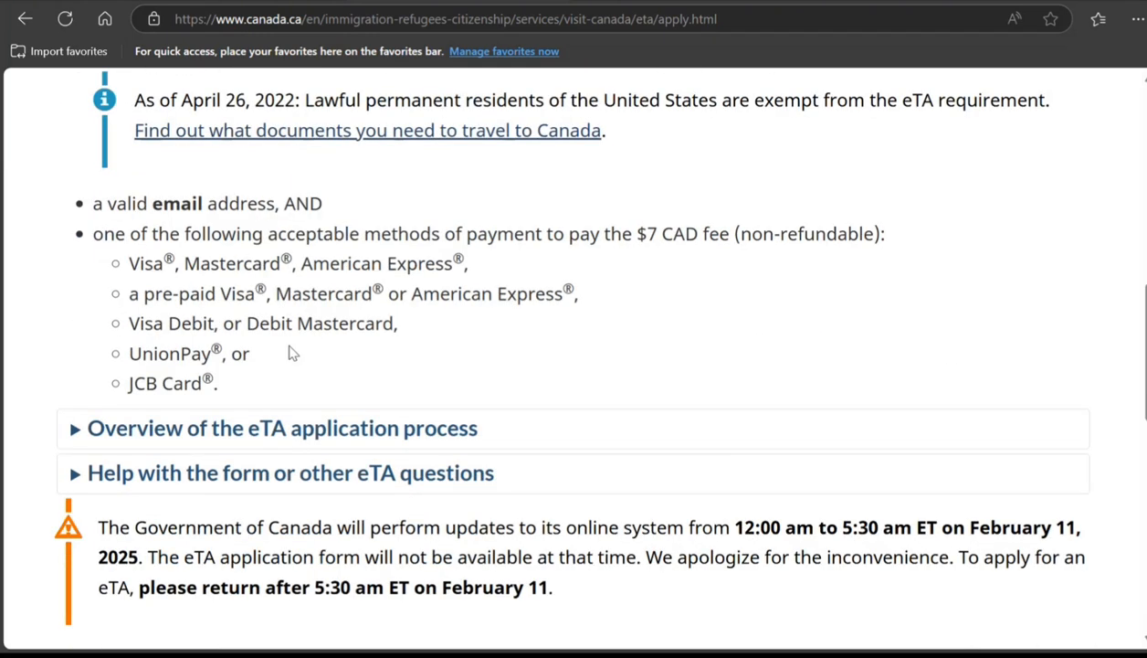
pyautogui.scroll(2, 264, 324)
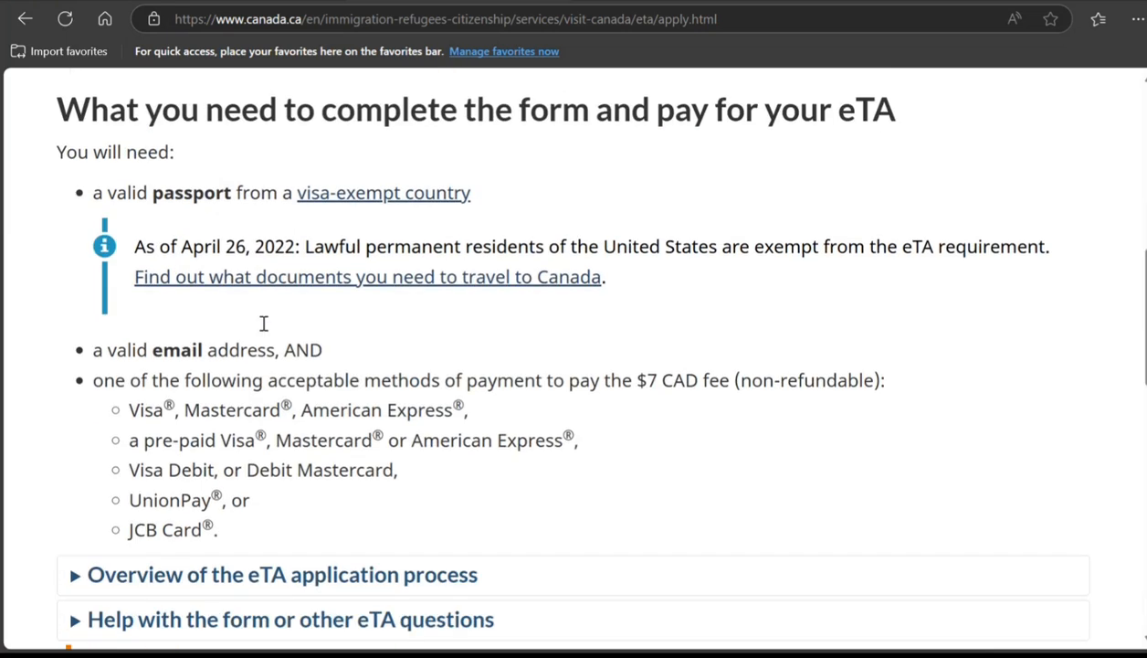
pyautogui.scroll(-5, 263, 324)
pyautogui.scroll(-1, 264, 323)
pyautogui.scroll(1, 241, 302)
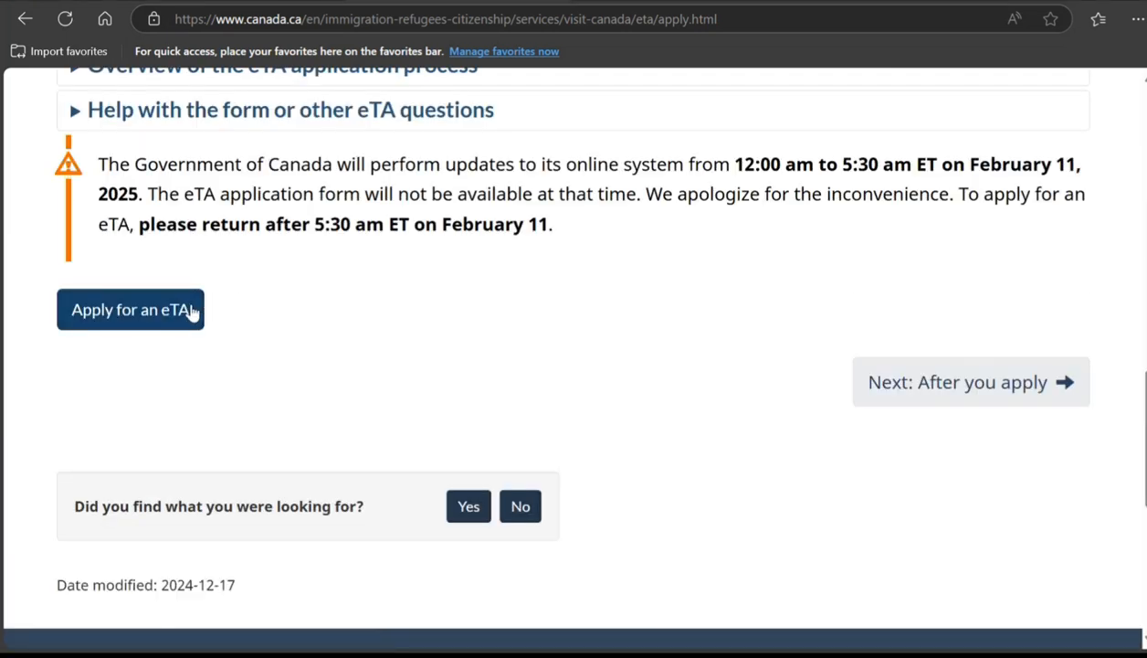
pyautogui.click(192, 309)
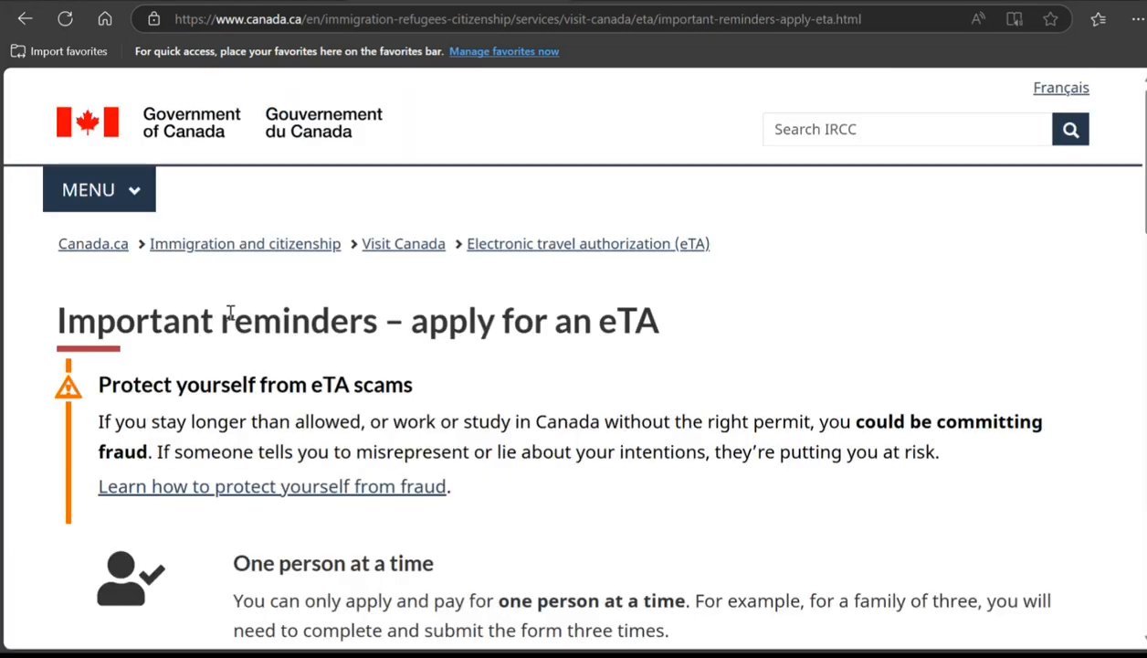
# Step: Read through the important reminders and go to the final instructions for applying
pyautogui.scroll(-7, 230, 313)
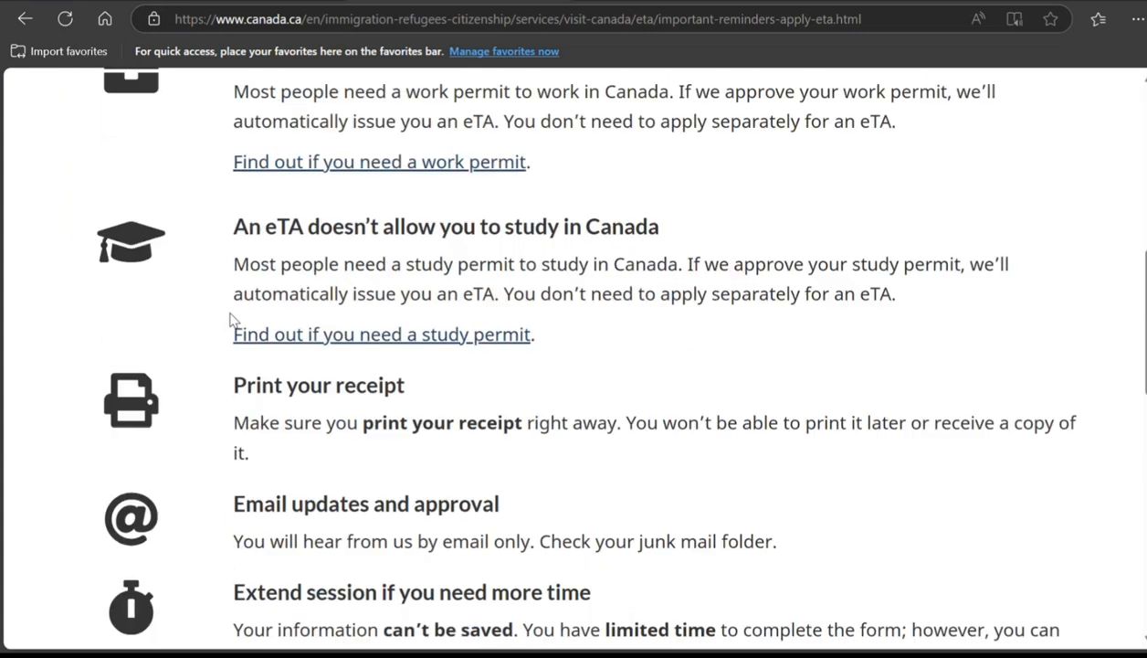
pyautogui.scroll(-10, 231, 319)
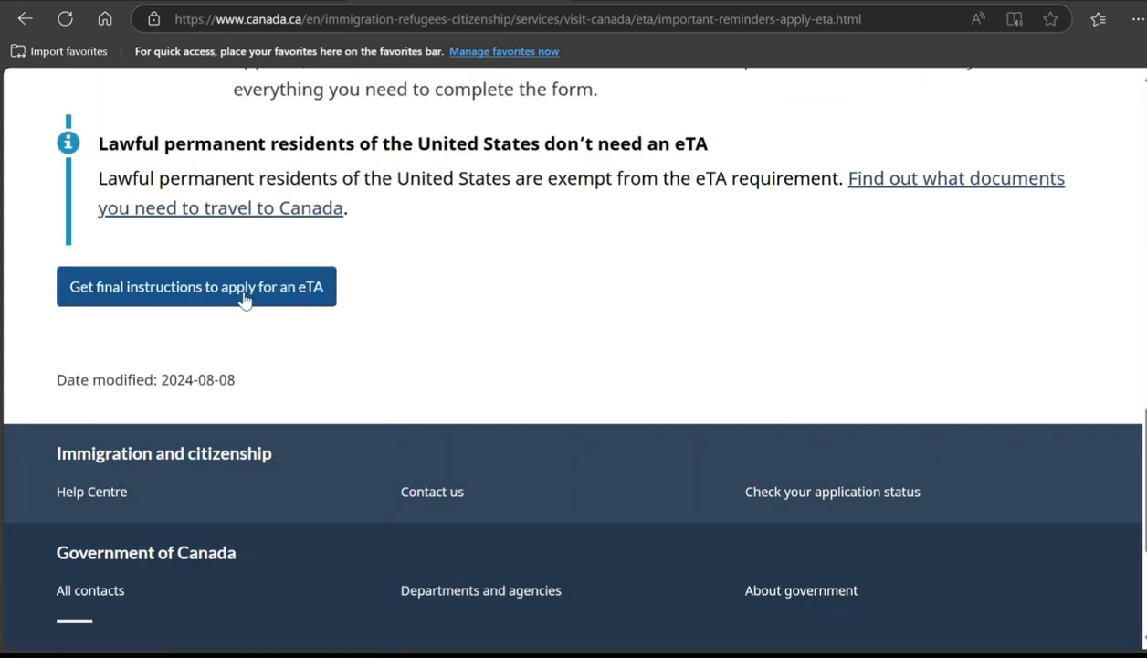
pyautogui.click(317, 296)
# Step: Select 'Another country' for the passport and 'Visit as a tourist or visit family', then continue to the form
pyautogui.scroll(-3, 235, 315)
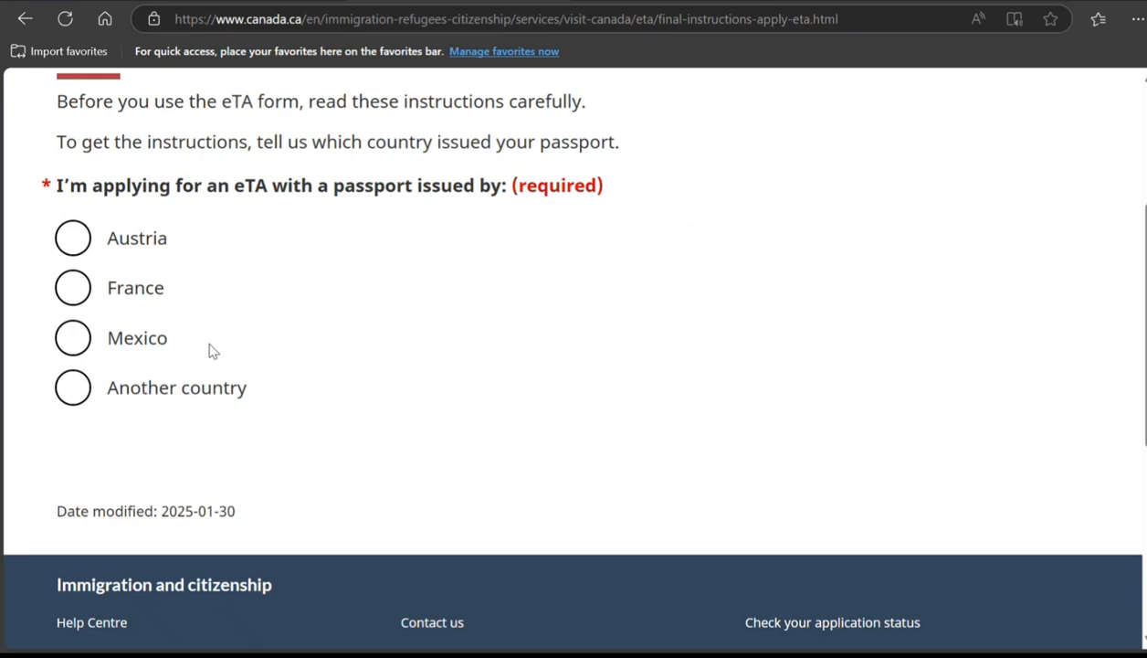
pyautogui.click(60, 389)
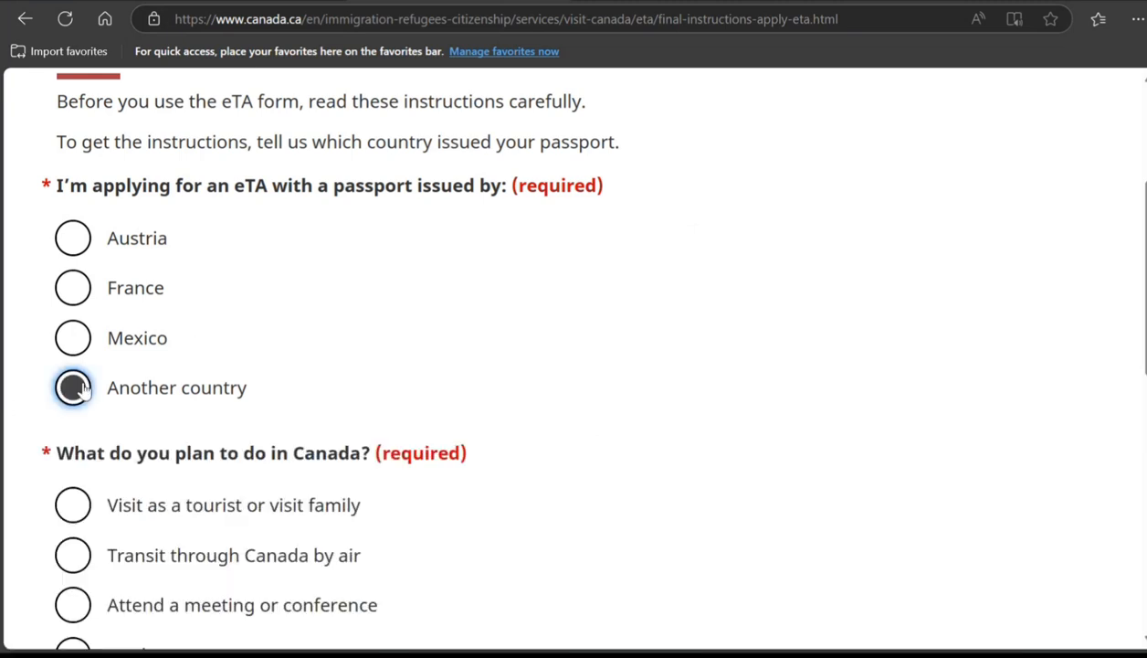
pyautogui.scroll(-2, 64, 393)
pyautogui.click(73, 330)
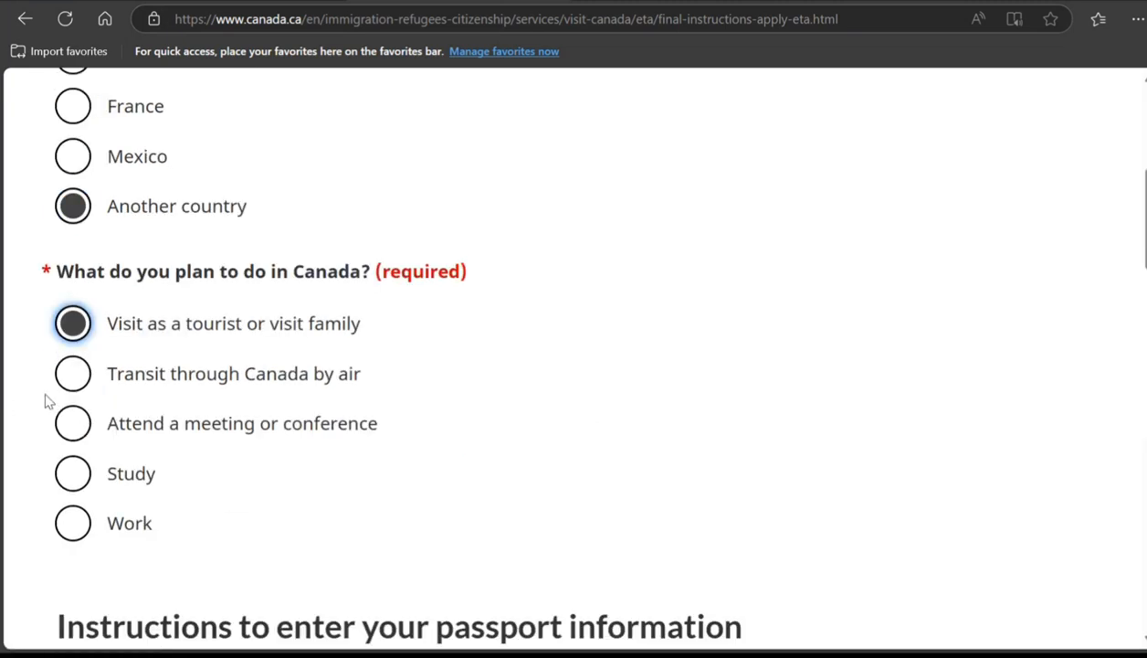
pyautogui.scroll(-3, 46, 400)
pyautogui.scroll(-3, 46, 402)
pyautogui.scroll(-15, 45, 402)
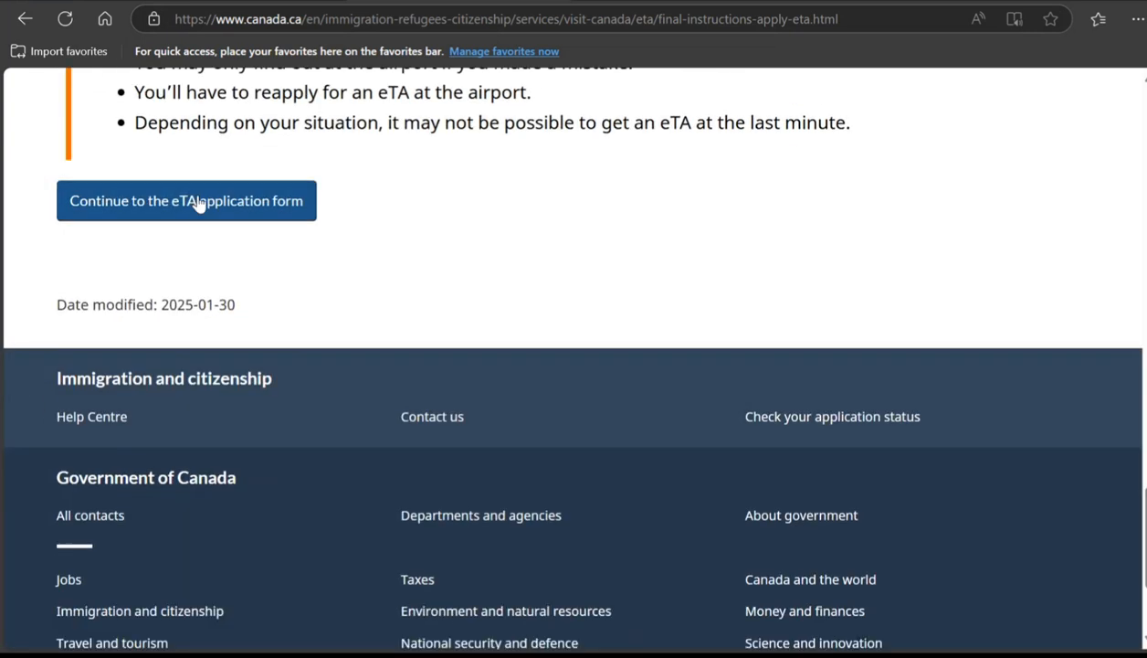
pyautogui.click(197, 202)
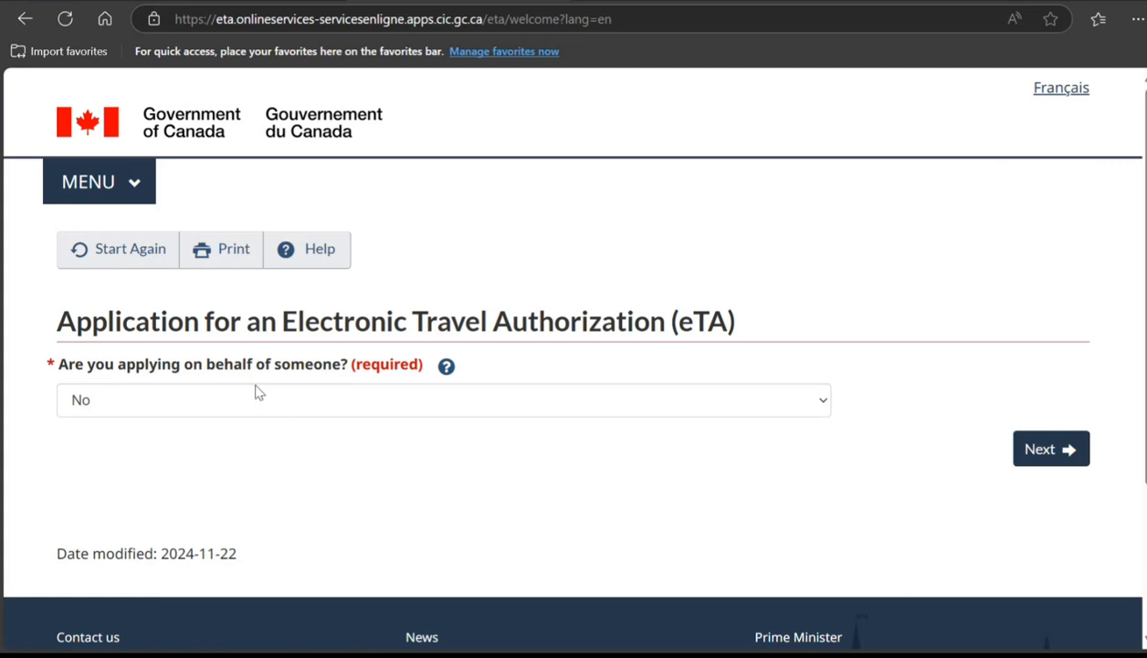
# Step: Answer Yes to applying on behalf of someone and for a minor child, then continue
pyautogui.click(260, 408)
pyautogui.click(272, 449)
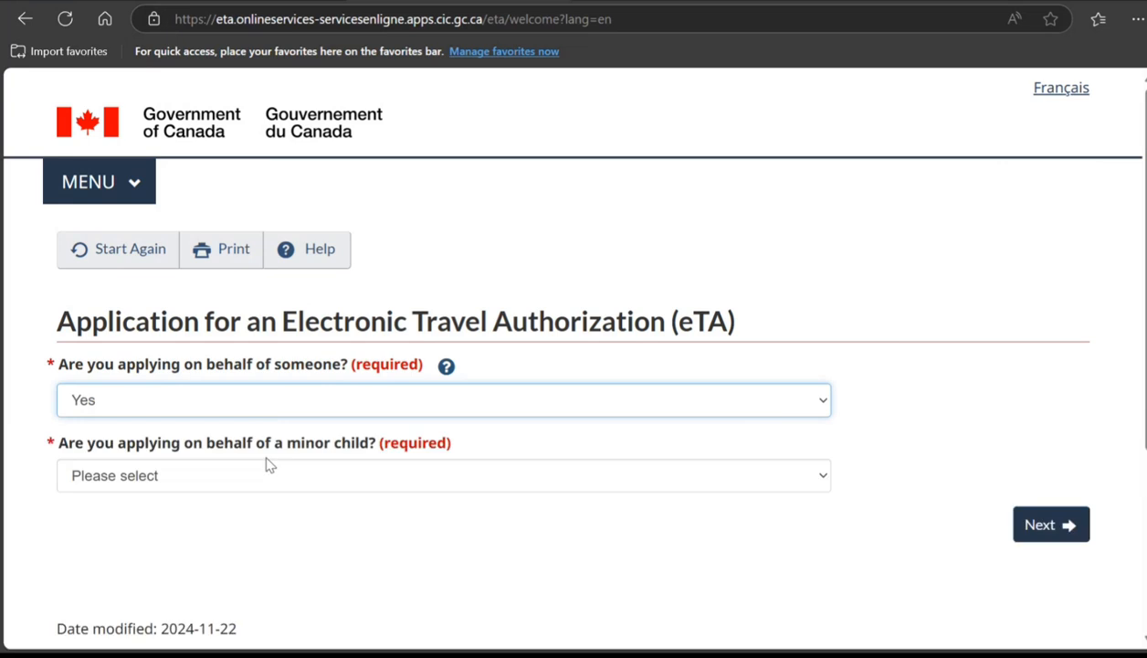
pyautogui.click(279, 487)
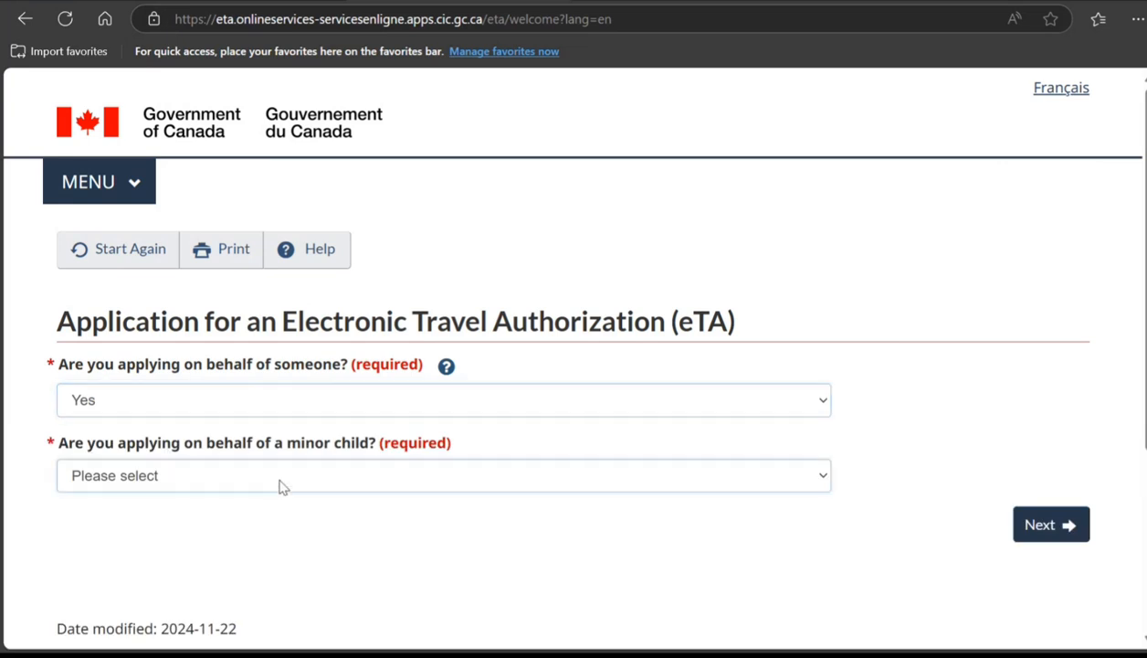
pyautogui.click(178, 536)
pyautogui.scroll(-3, 180, 537)
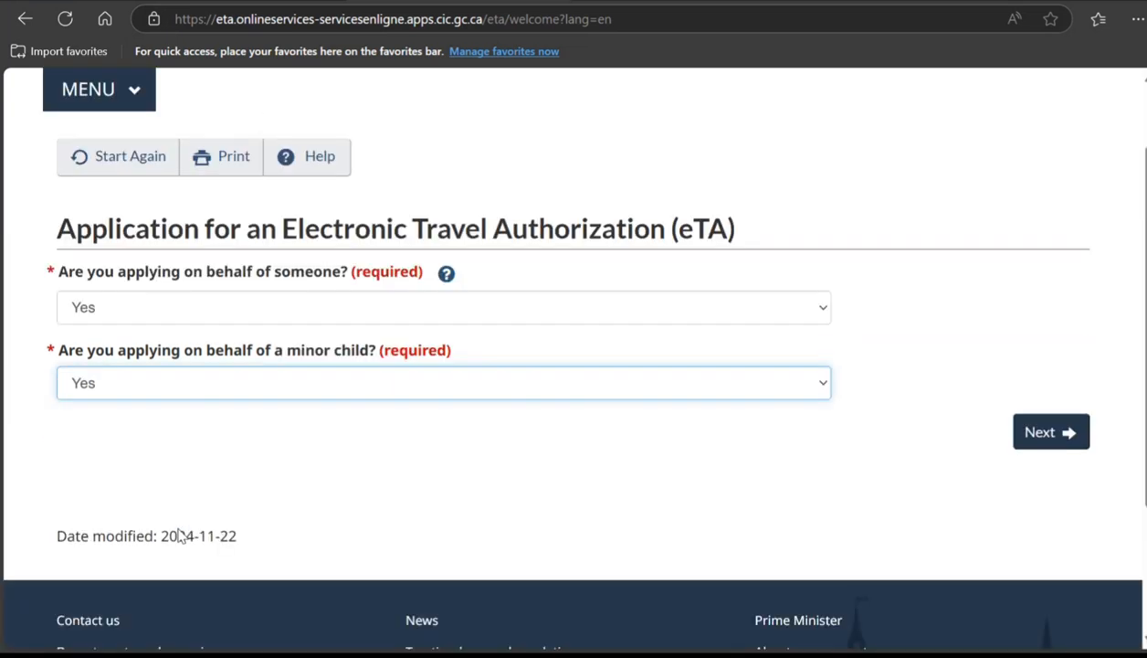
pyautogui.click(1048, 256)
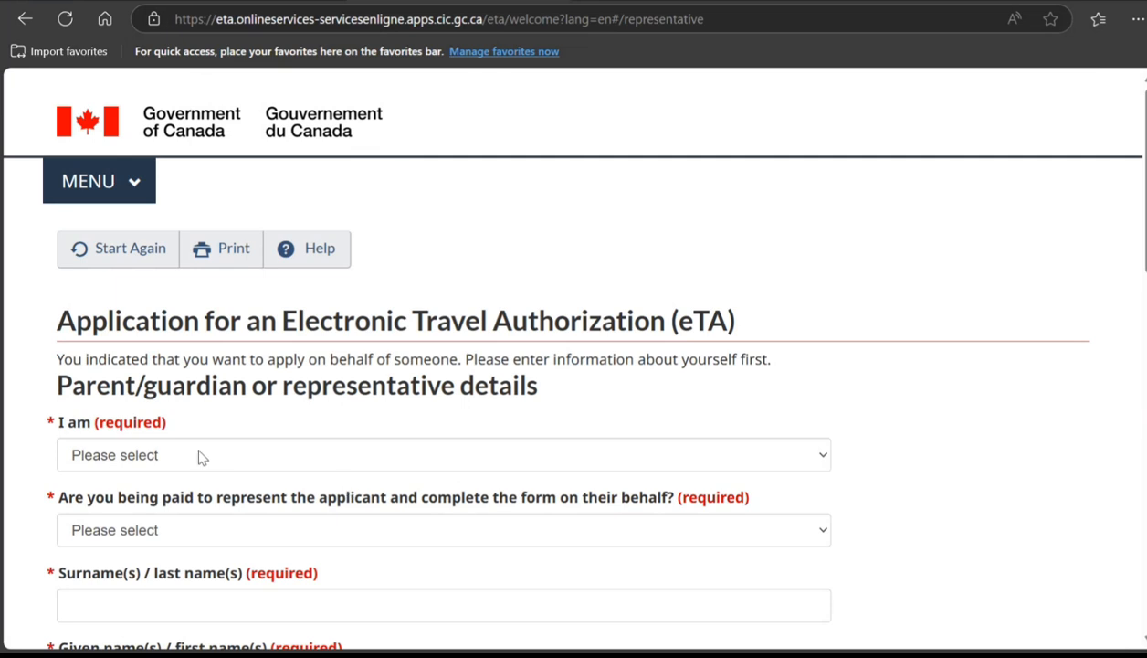
# Step: Identify the representative as a family member or friend who is not paid to represent
pyautogui.scroll(-2, 374, 411)
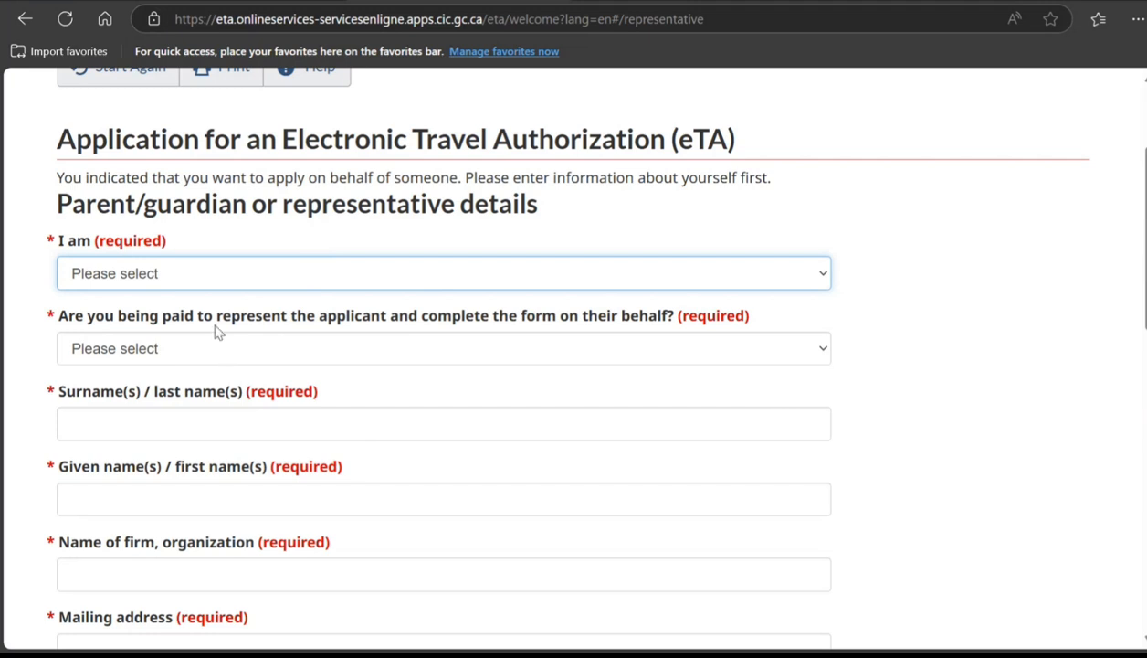
pyautogui.press('Down')
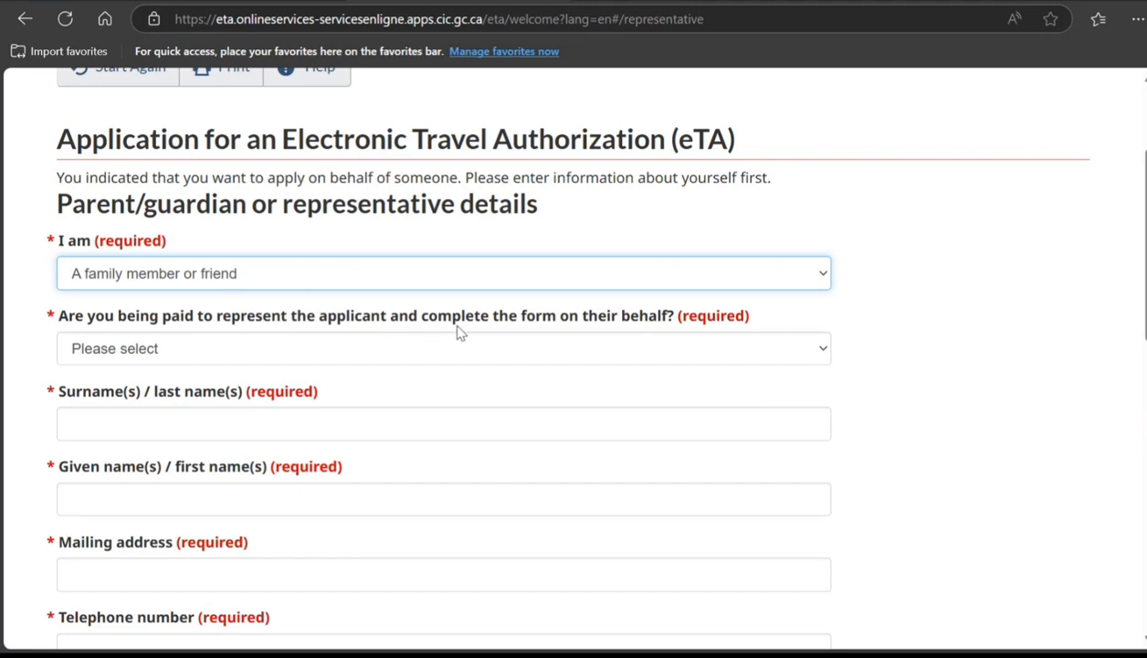
pyautogui.click(462, 356)
pyautogui.click(271, 427)
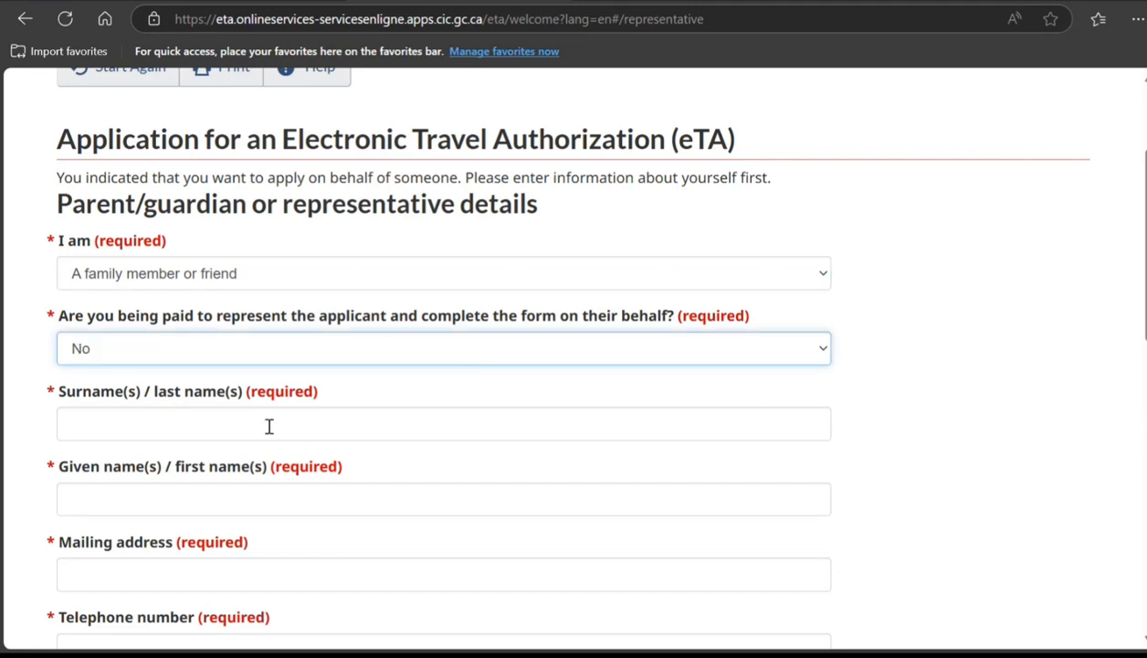
# Step: Enter the representative's surname, given name, mailing address and telephone number
pyautogui.click(161, 428)
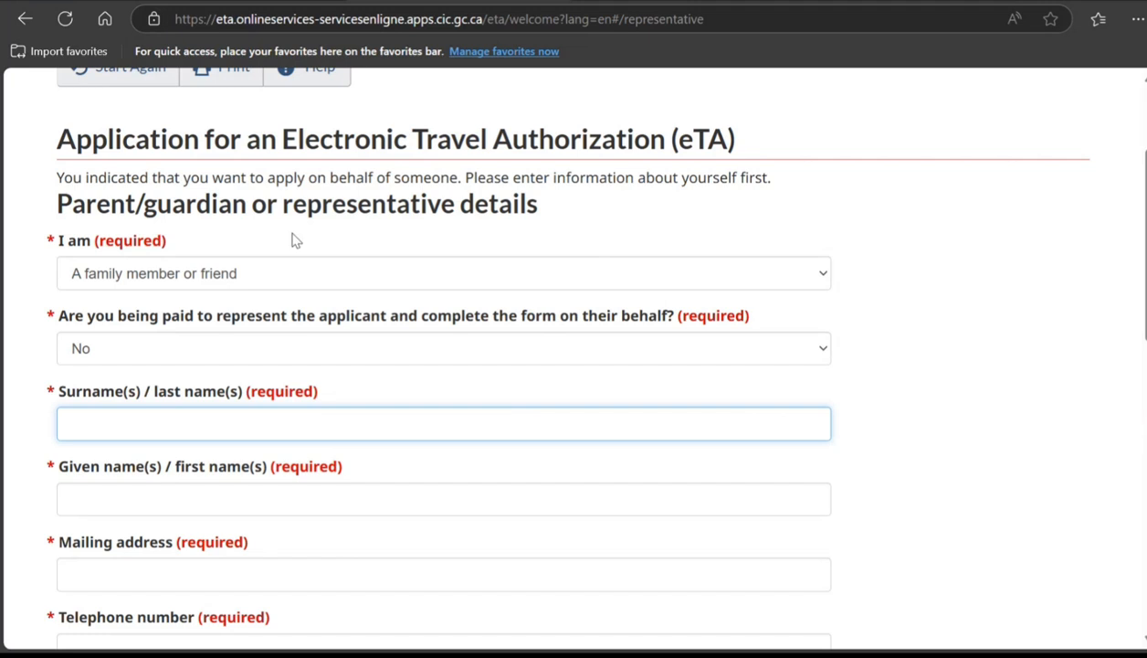
pyautogui.scroll(-6, 355, 419)
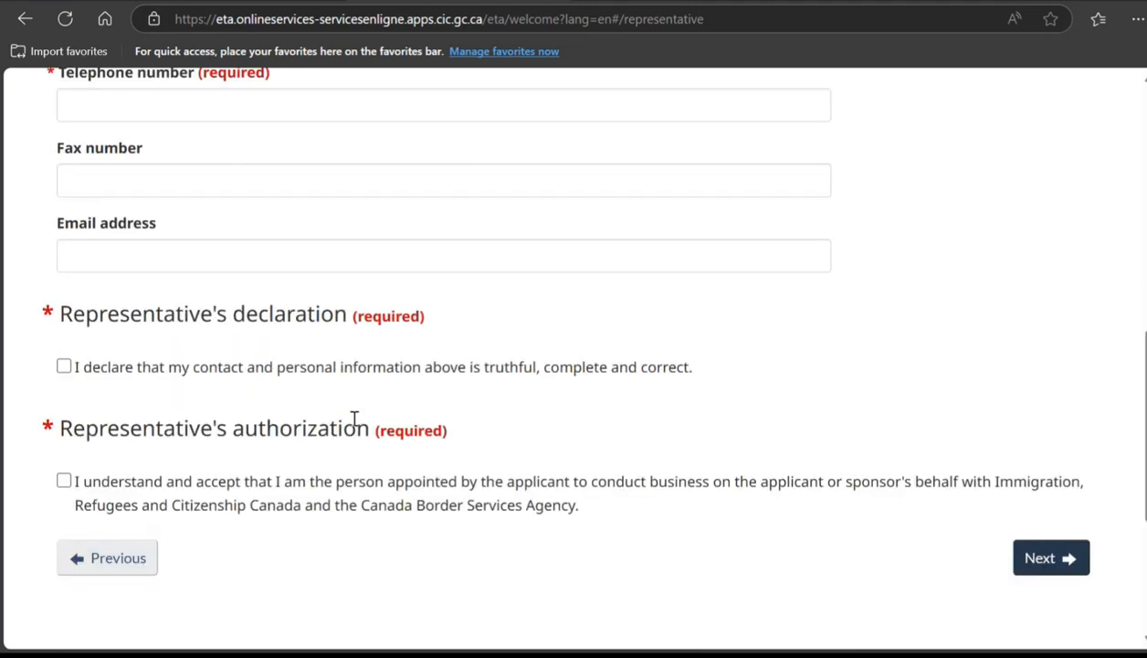
pyautogui.scroll(-3, 354, 420)
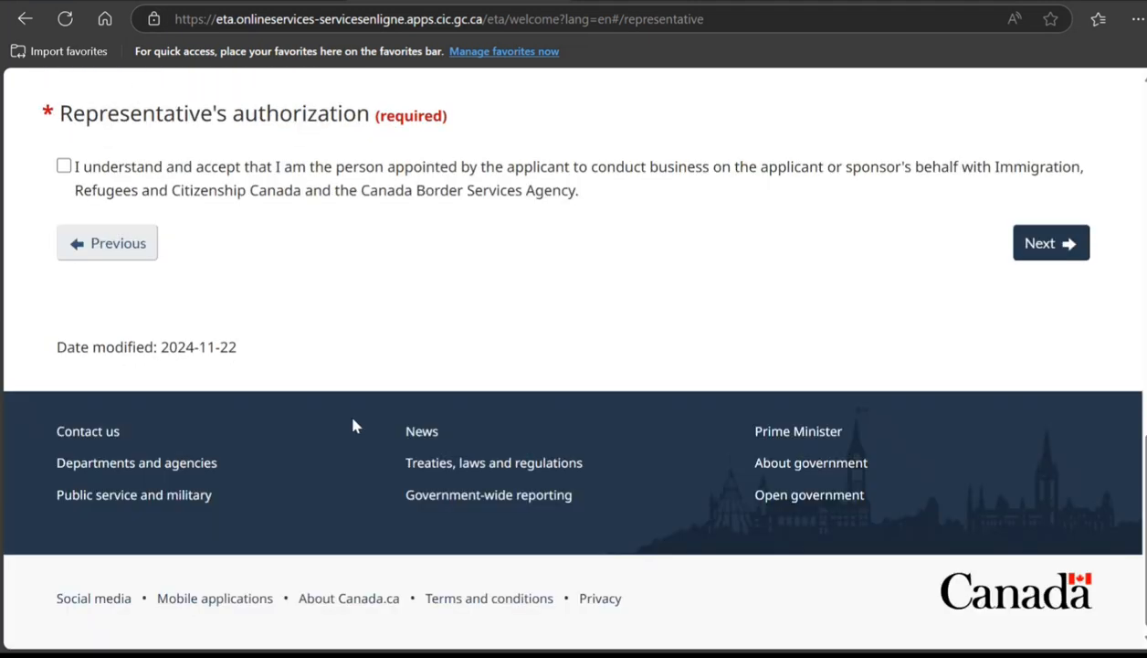
pyautogui.scroll(4, 354, 422)
pyautogui.scroll(4, 354, 424)
pyautogui.scroll(1, 302, 340)
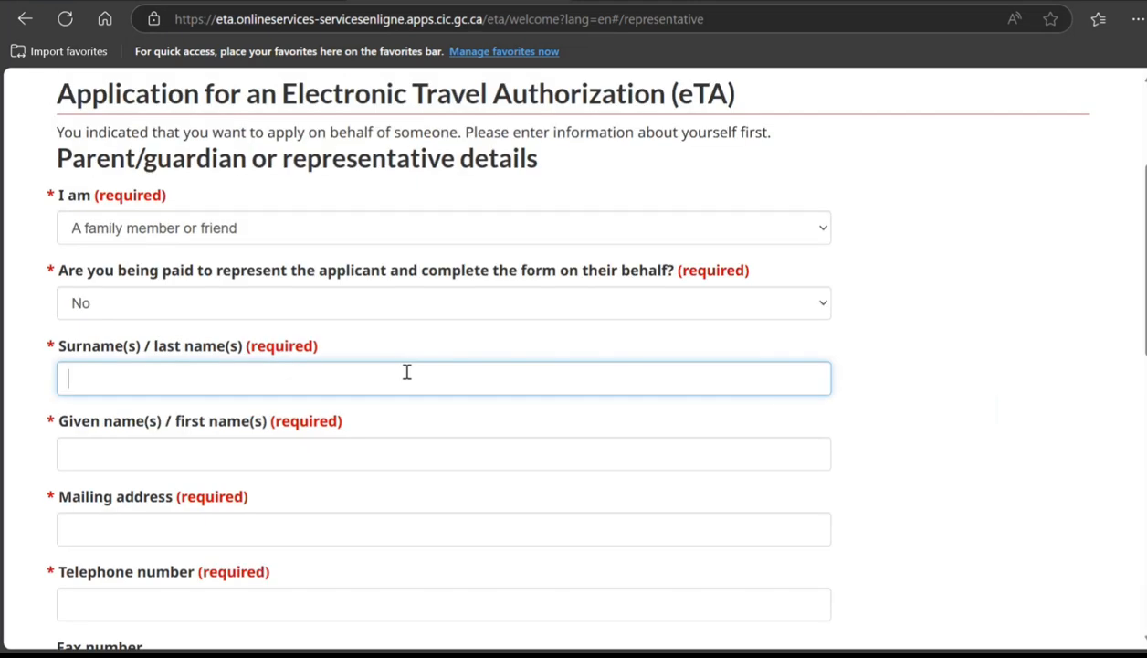
pyautogui.write('ith')
pyautogui.press('Tab')
pyautogui.write('Joh')
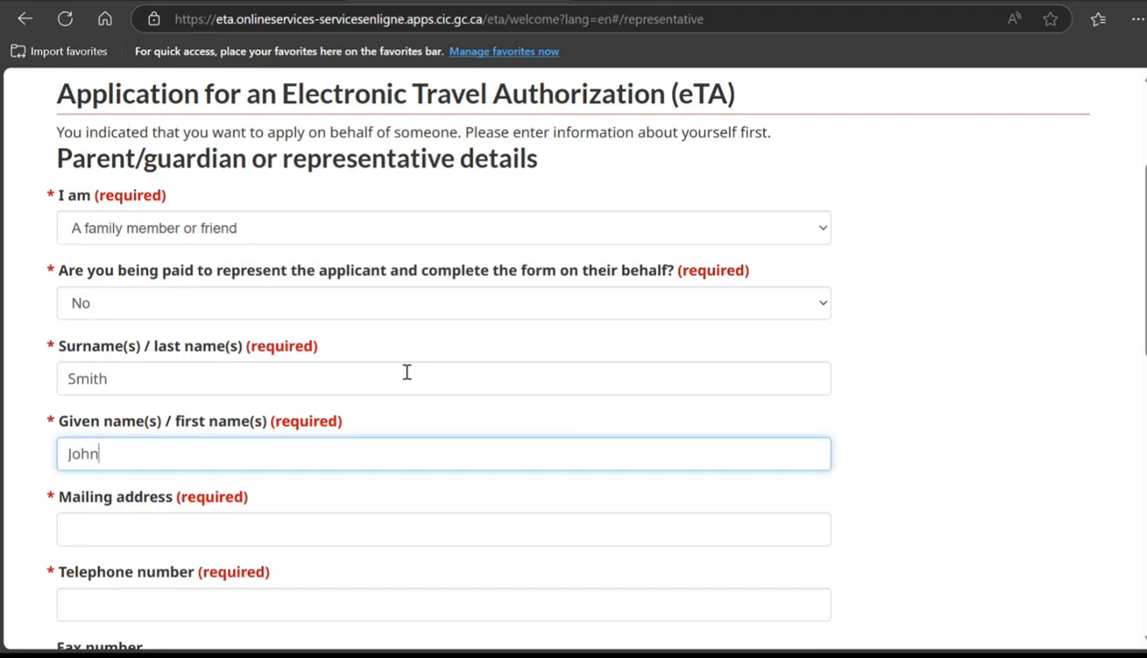
pyautogui.press('Tab')
pyautogui.write('66')
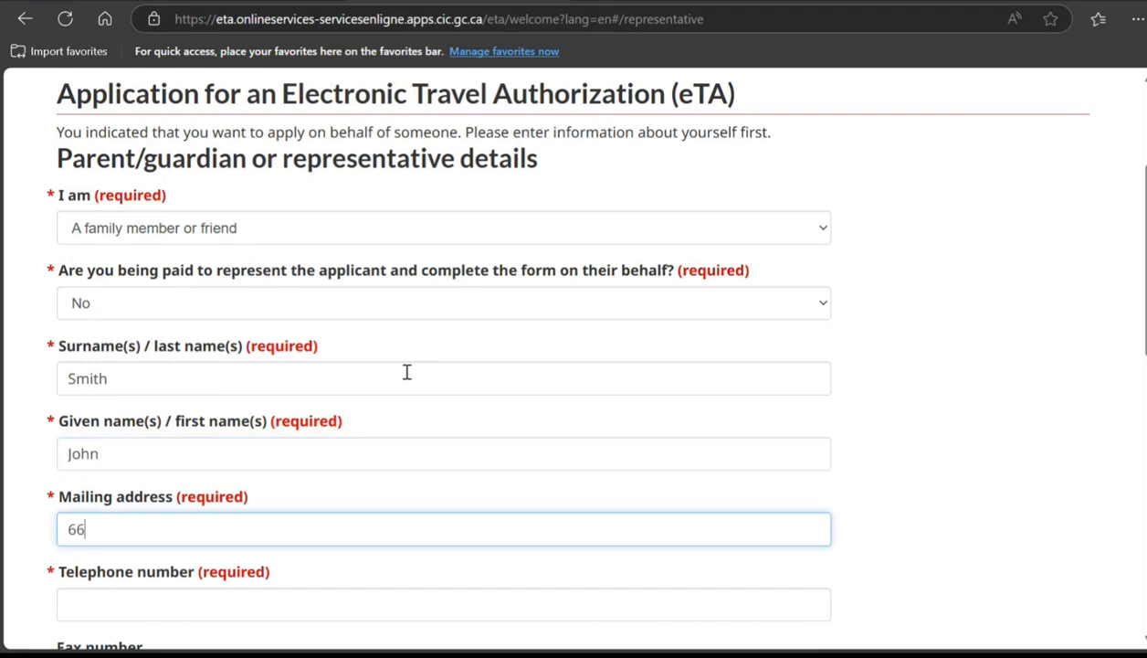
pyautogui.write(' vhj hgh ghg g')
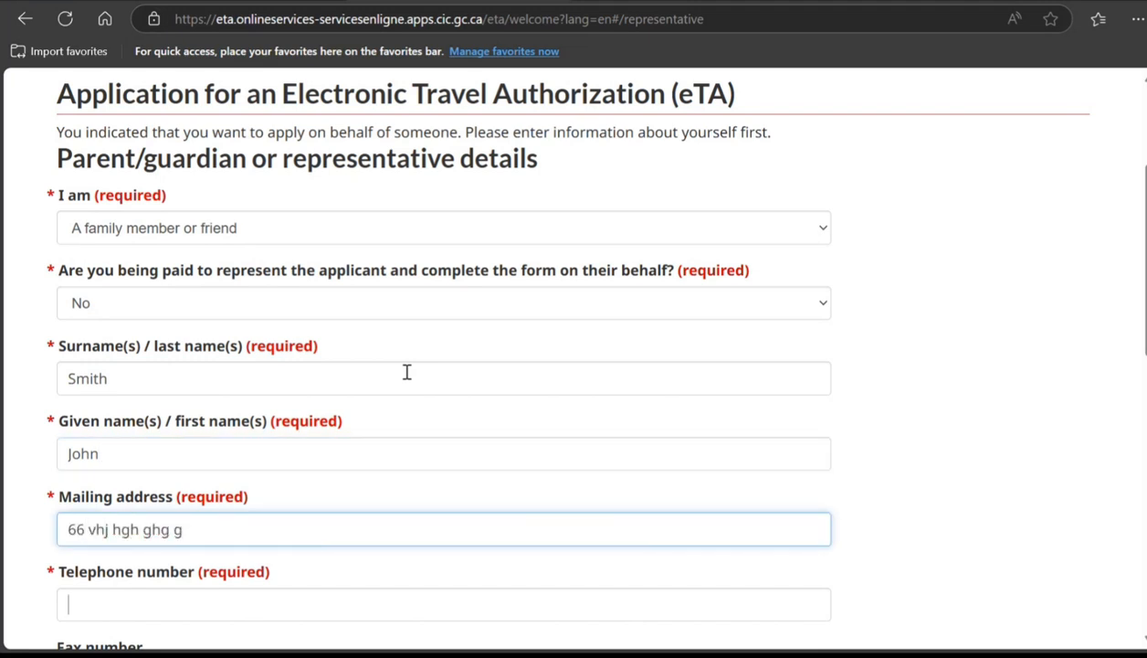
pyautogui.press('Tab')
pyautogui.write('787878787878')
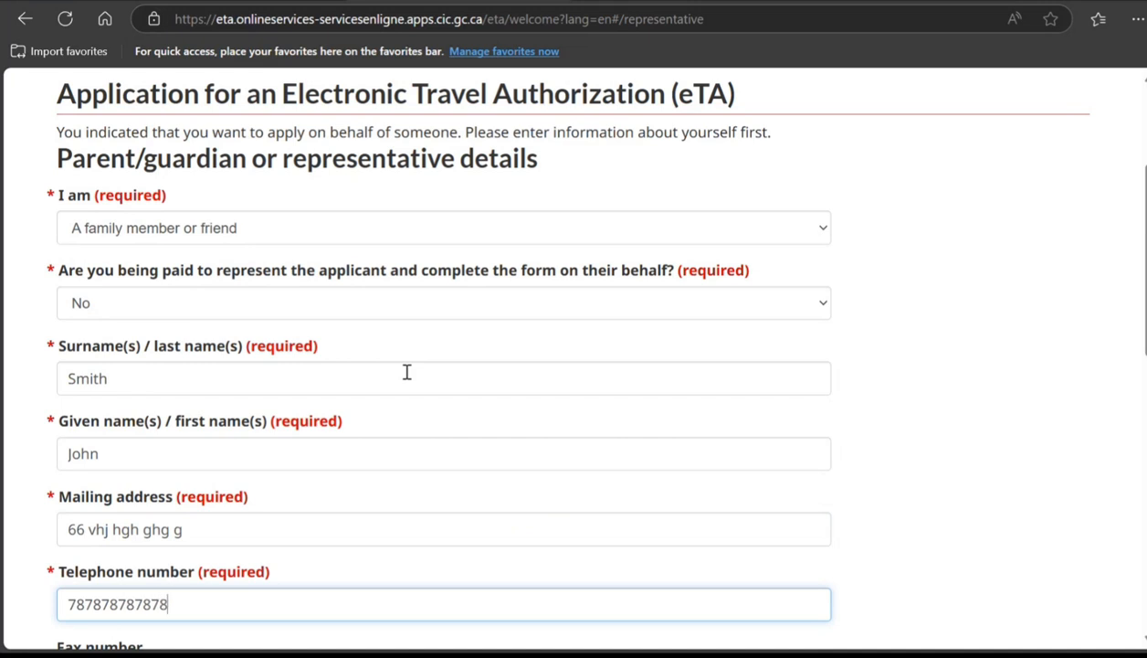
# Step: Tick the representative's declaration and authorization and enter the representative's e-mail address
pyautogui.scroll(-4, 384, 379)
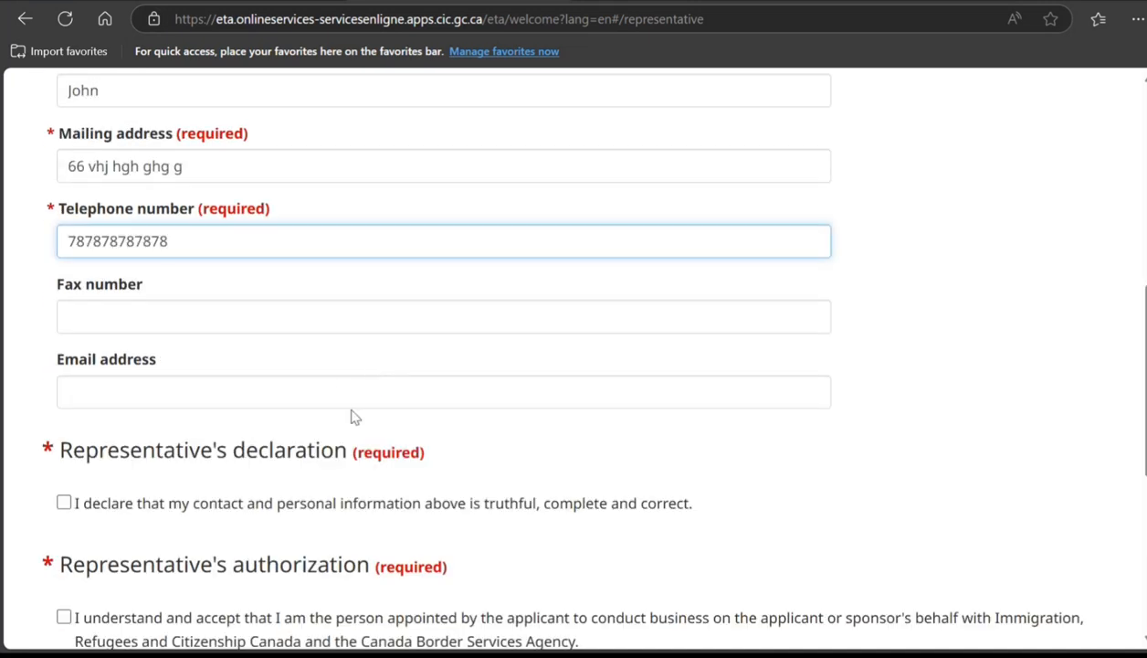
pyautogui.scroll(-2, 346, 391)
pyautogui.click(64, 321)
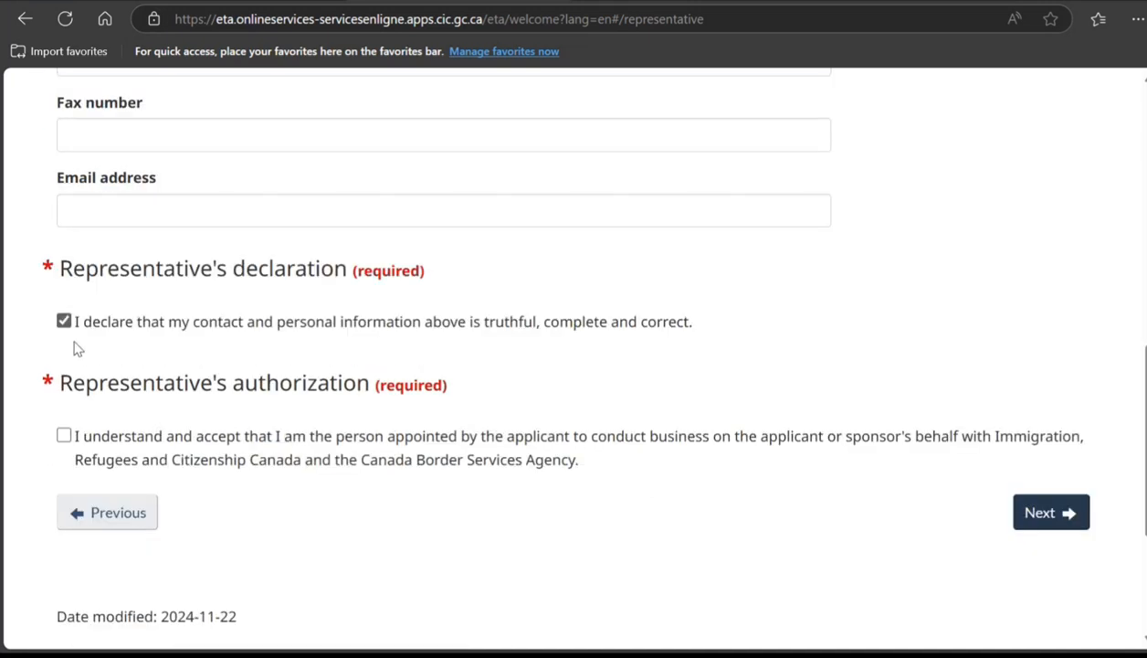
pyautogui.click(64, 436)
pyautogui.scroll(2, 172, 365)
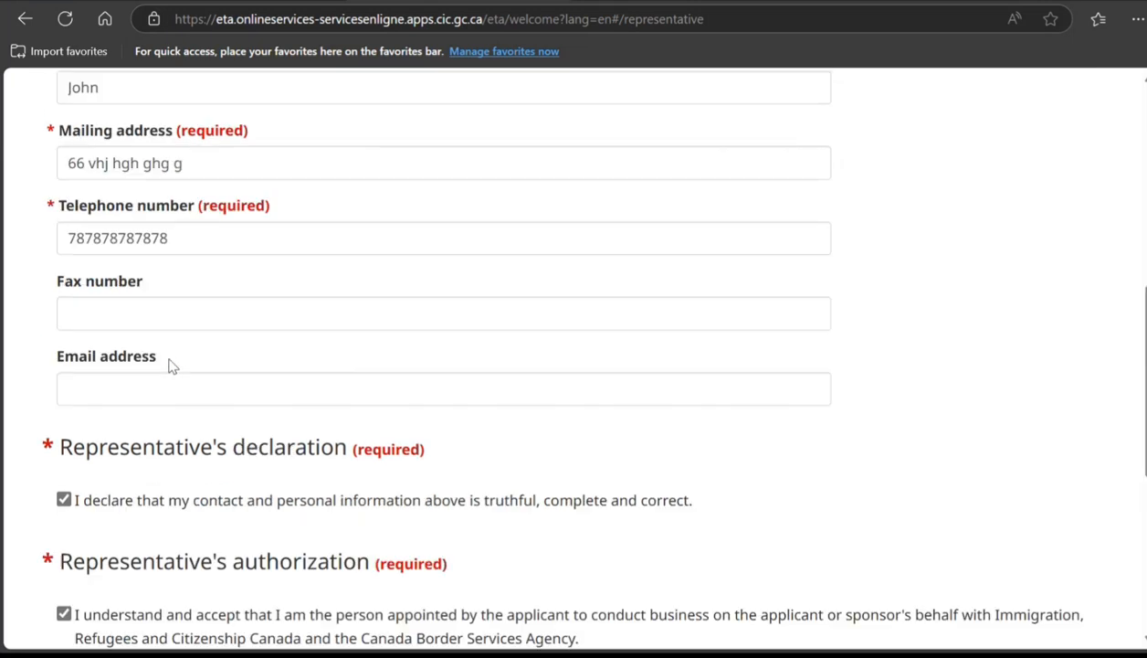
pyautogui.click(226, 395)
pyautogui.write('hjjhjhj')
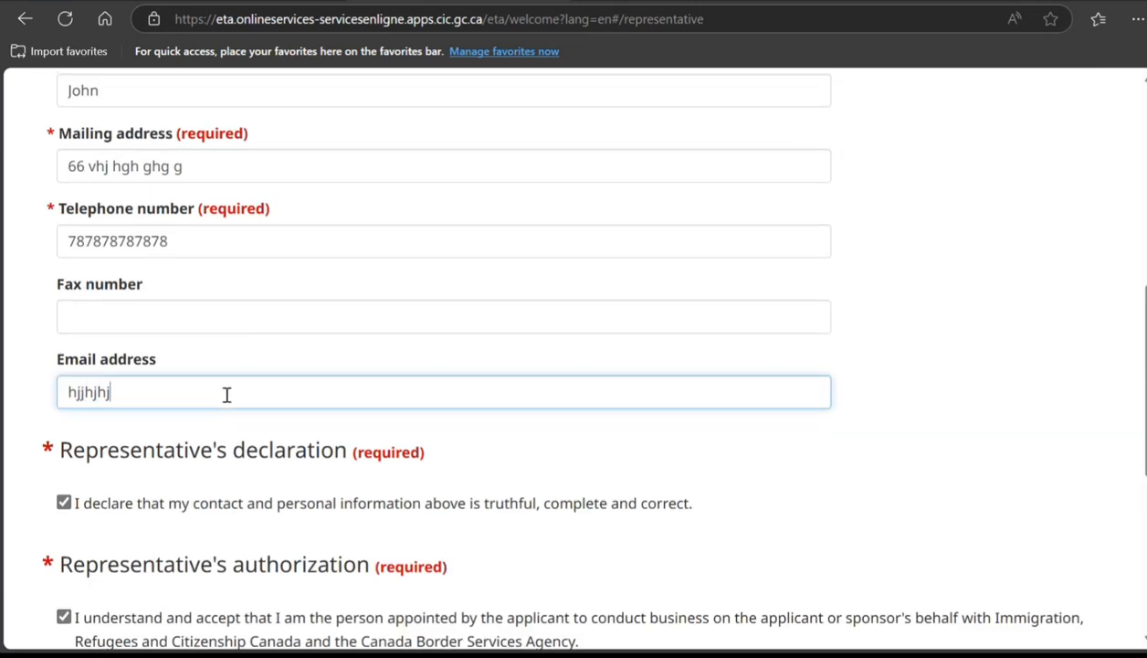
pyautogui.write('hj@ccfcf.cffcf')
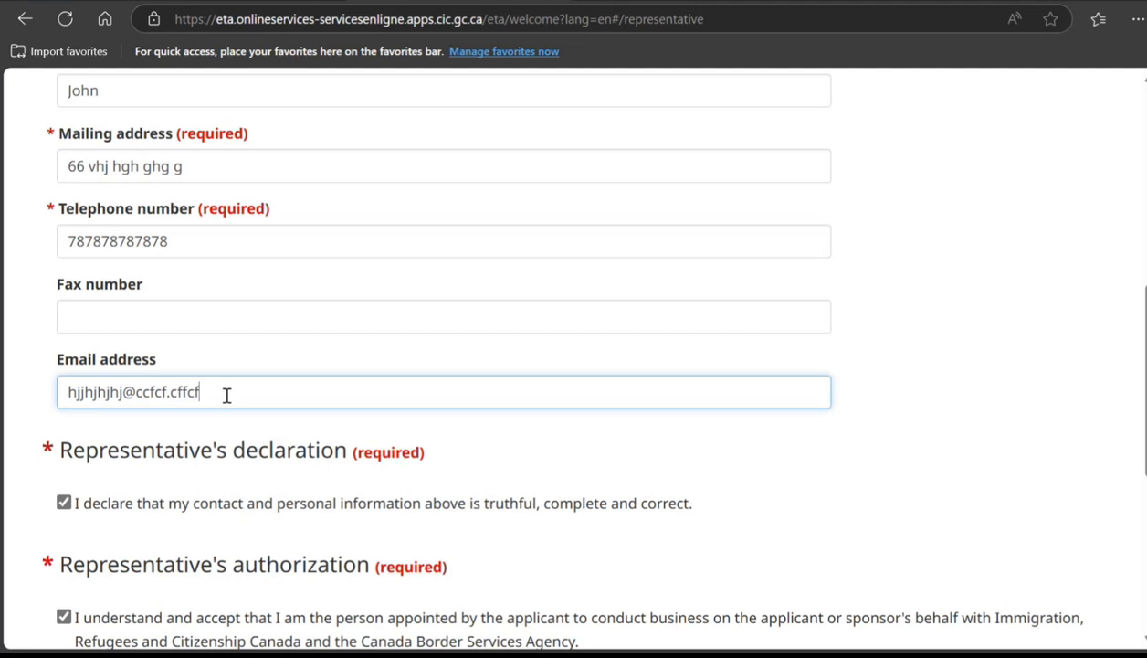
pyautogui.scroll(-5, 226, 395)
# Step: Continue to the applicant form and choose Passport - ordinary/regular as the travel document
pyautogui.click(1019, 256)
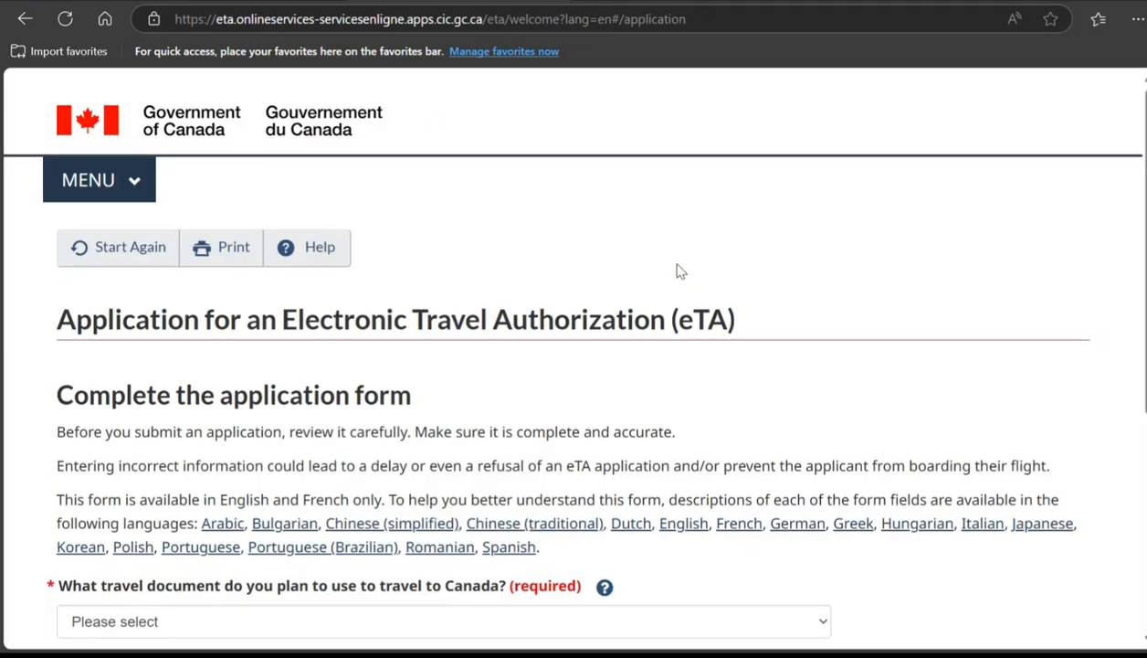
pyautogui.scroll(-3, 678, 271)
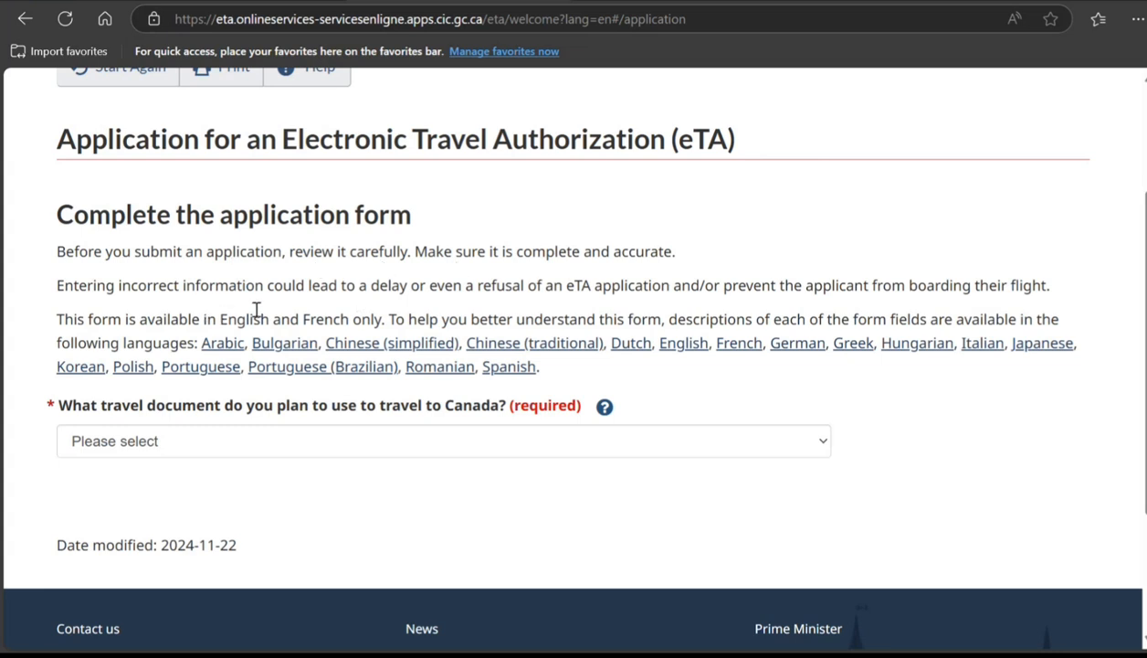
pyautogui.click(505, 447)
pyautogui.click(353, 222)
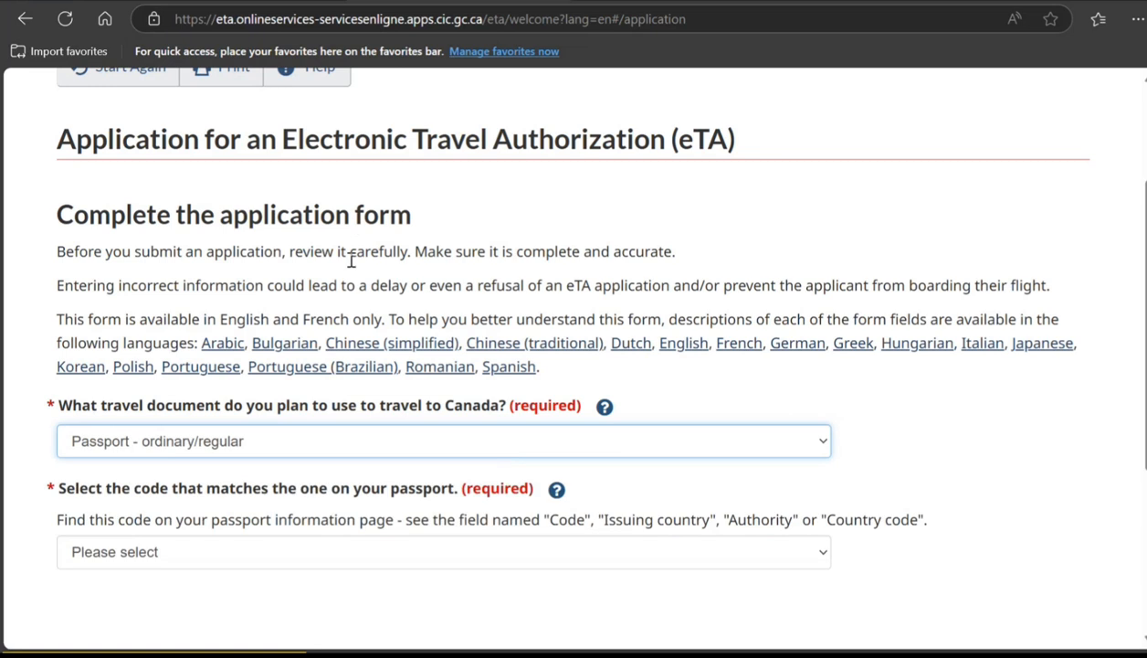
# Step: Set the passport code to AUS (Australia) and the nationality to Australia
pyautogui.scroll(-2, 501, 248)
pyautogui.click(389, 381)
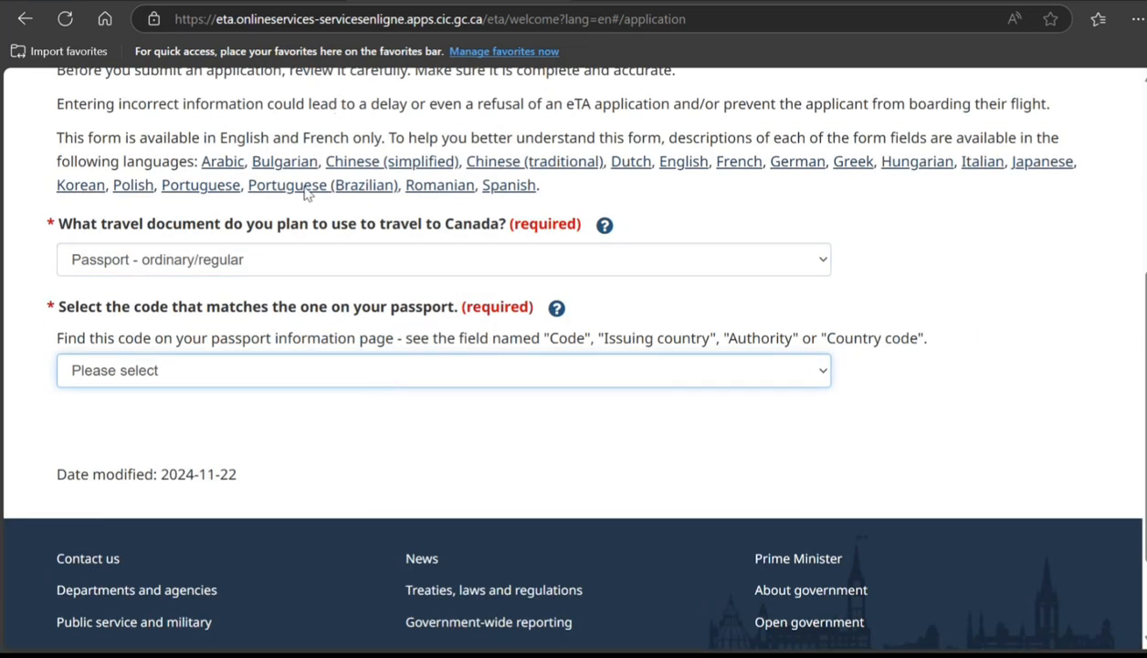
pyautogui.click(299, 223)
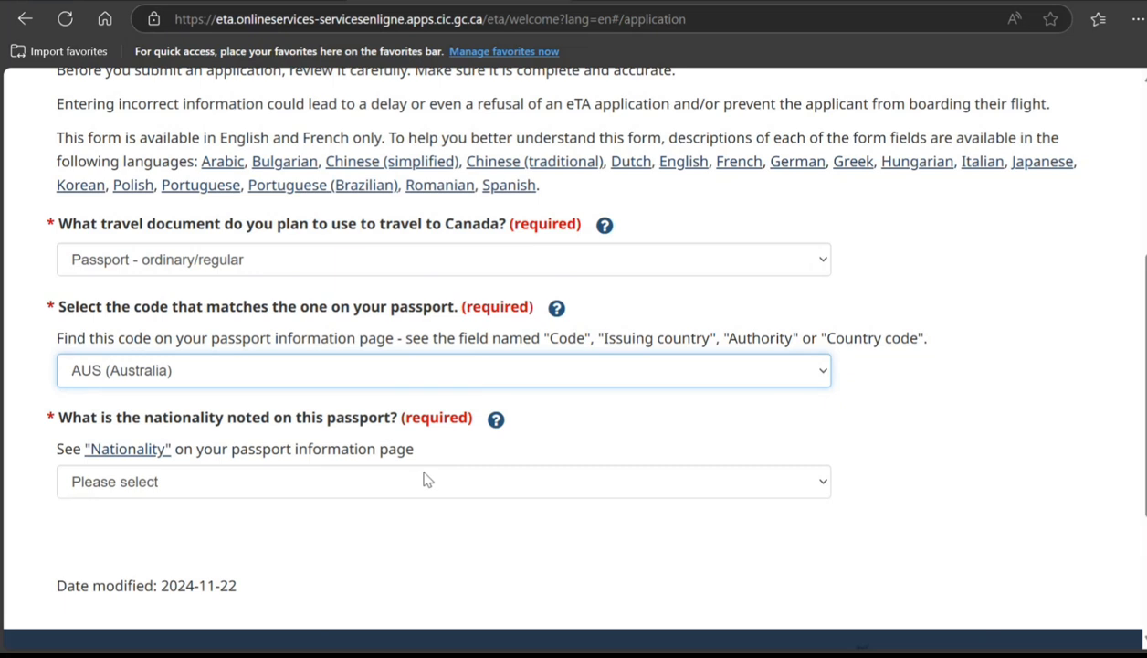
pyautogui.click(424, 474)
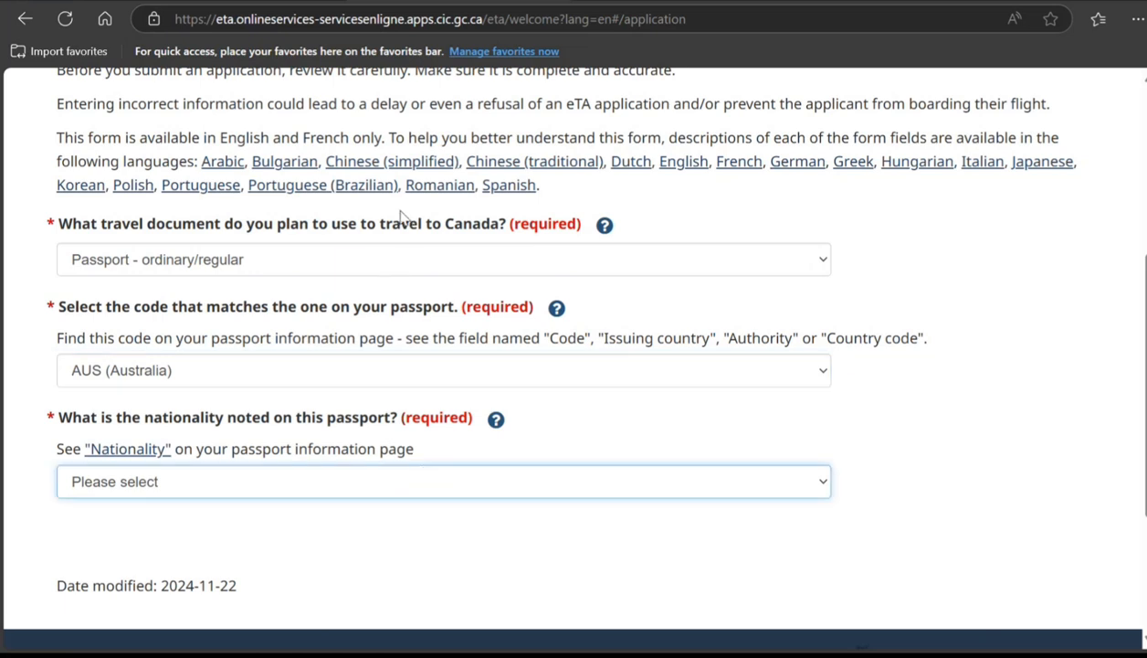
pyautogui.click(400, 211)
pyautogui.scroll(-2, 400, 219)
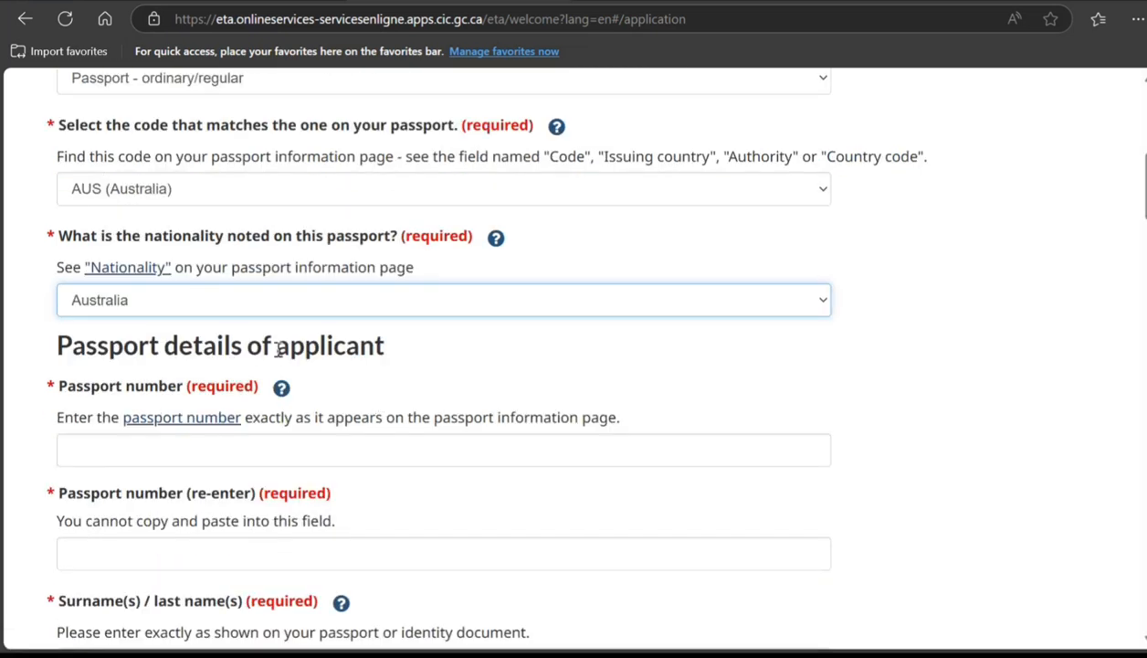
pyautogui.moveTo(262, 346); pyautogui.dragTo(390, 368)
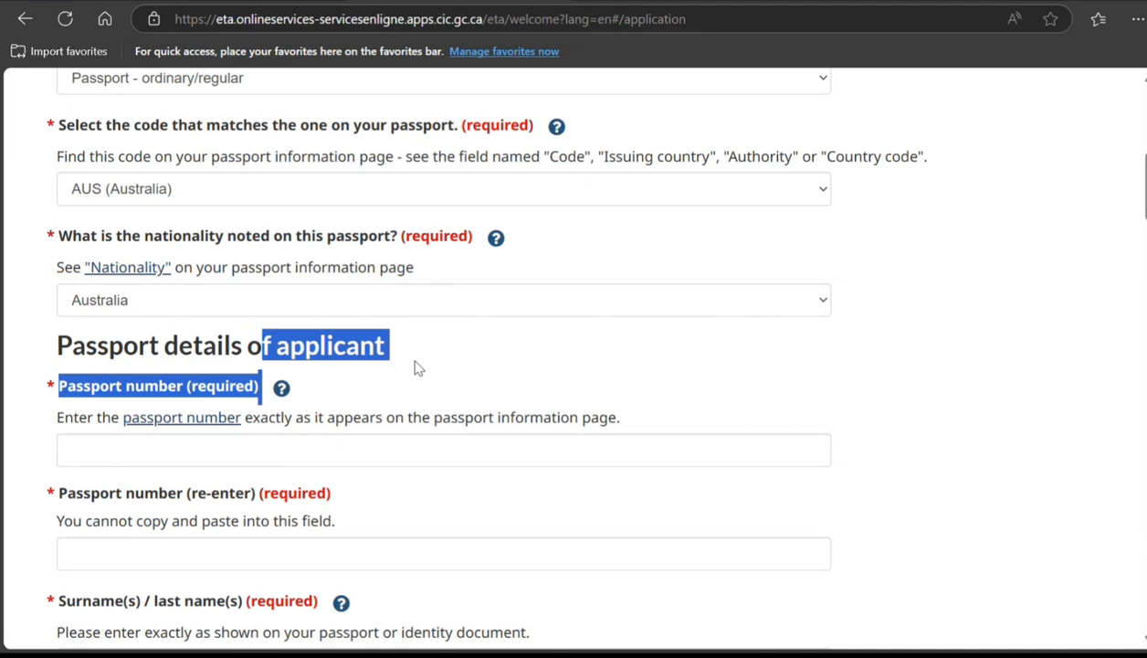
pyautogui.click(393, 367)
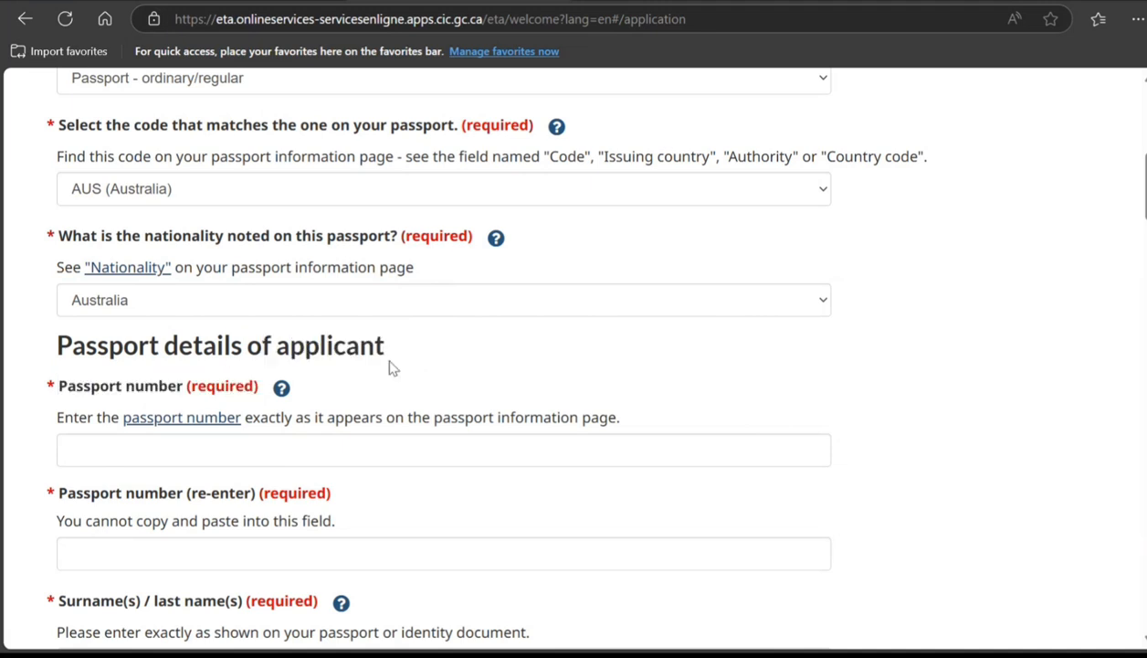
# Step: Enter the passport number and re-enter it for confirmation
pyautogui.scroll(-2, 220, 278)
pyautogui.click(221, 264)
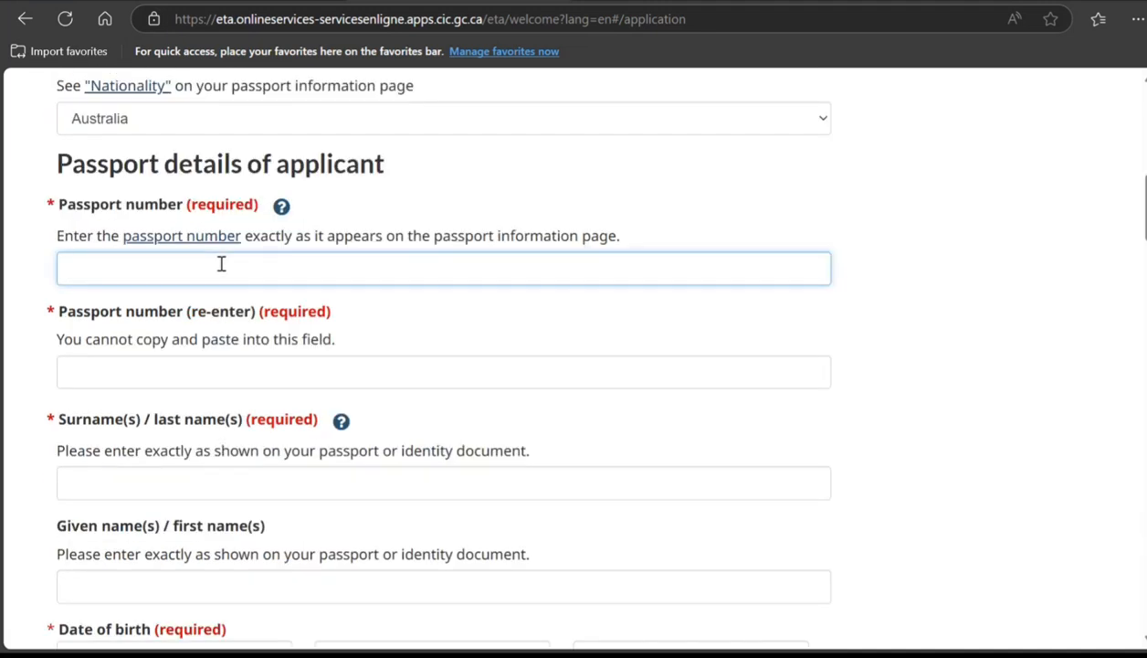
pyautogui.press('Tab')
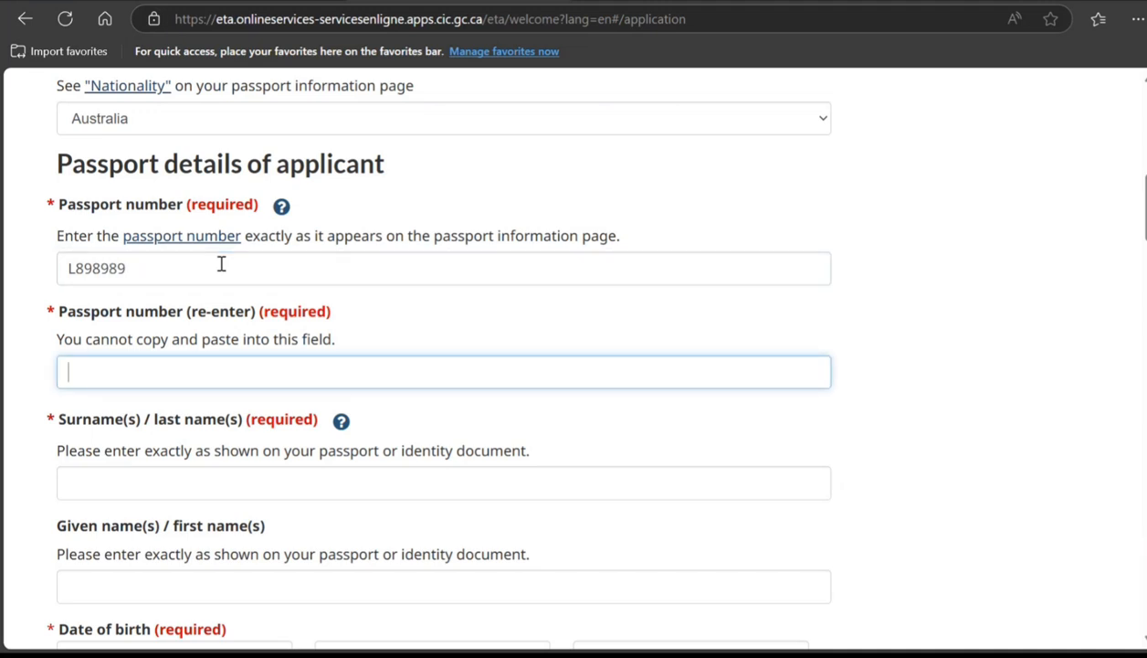
# Step: Enter the applicant's surname, given name and birth date 2023 September 14
pyautogui.scroll(-3, 229, 265)
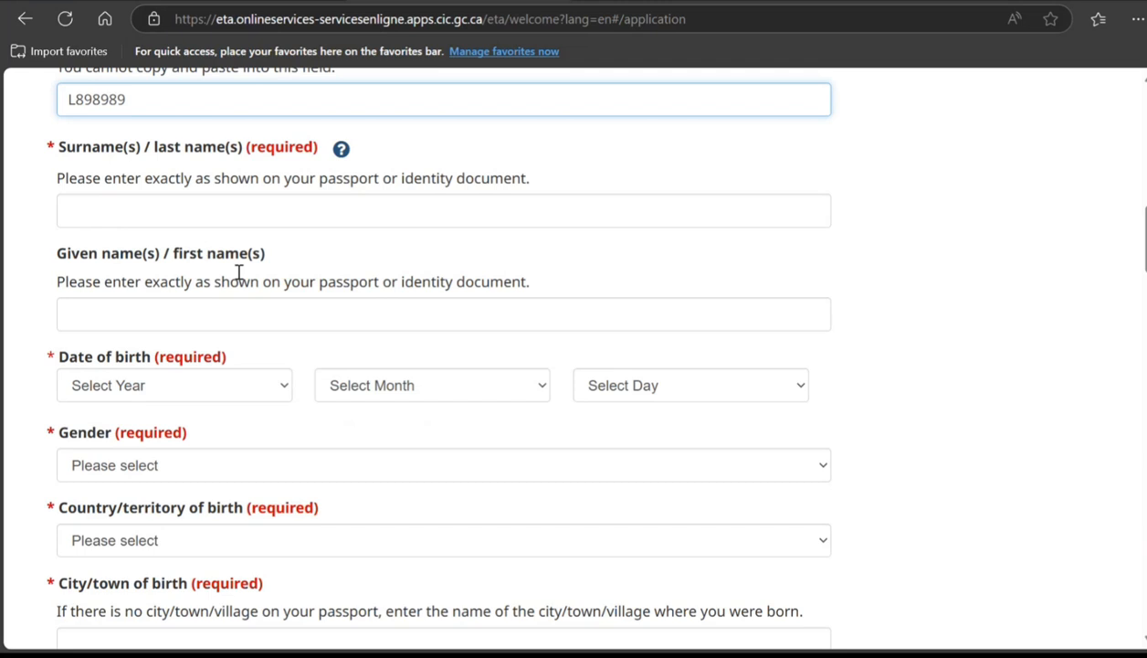
pyautogui.click(225, 220)
pyautogui.write('Smith')
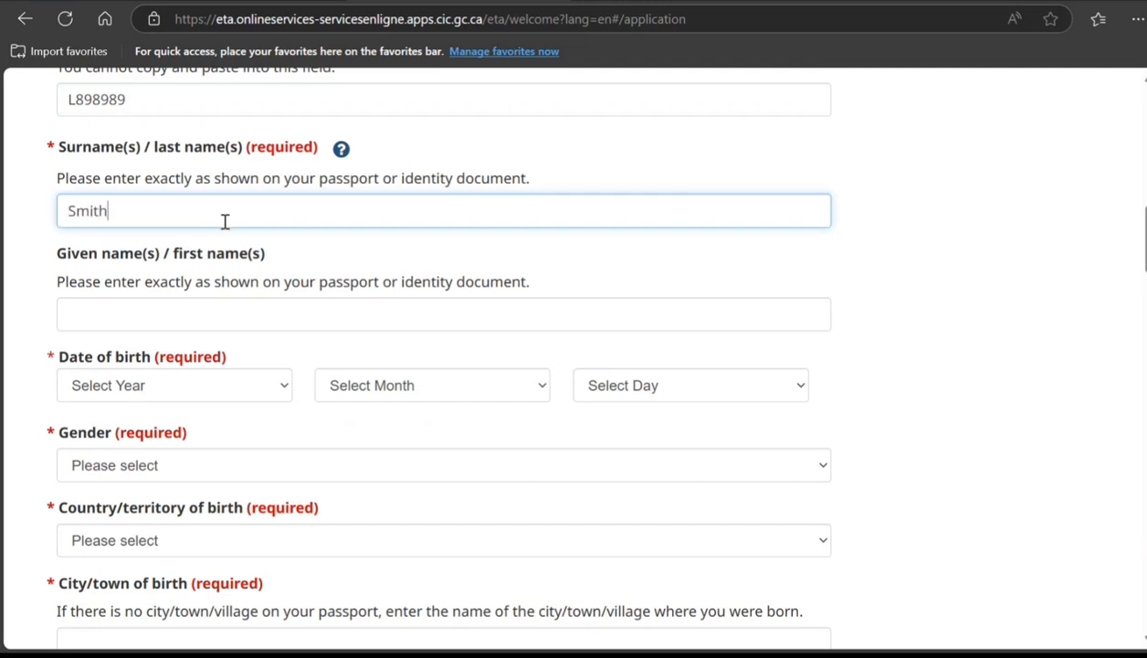
pyautogui.press('Tab')
pyautogui.write('P')
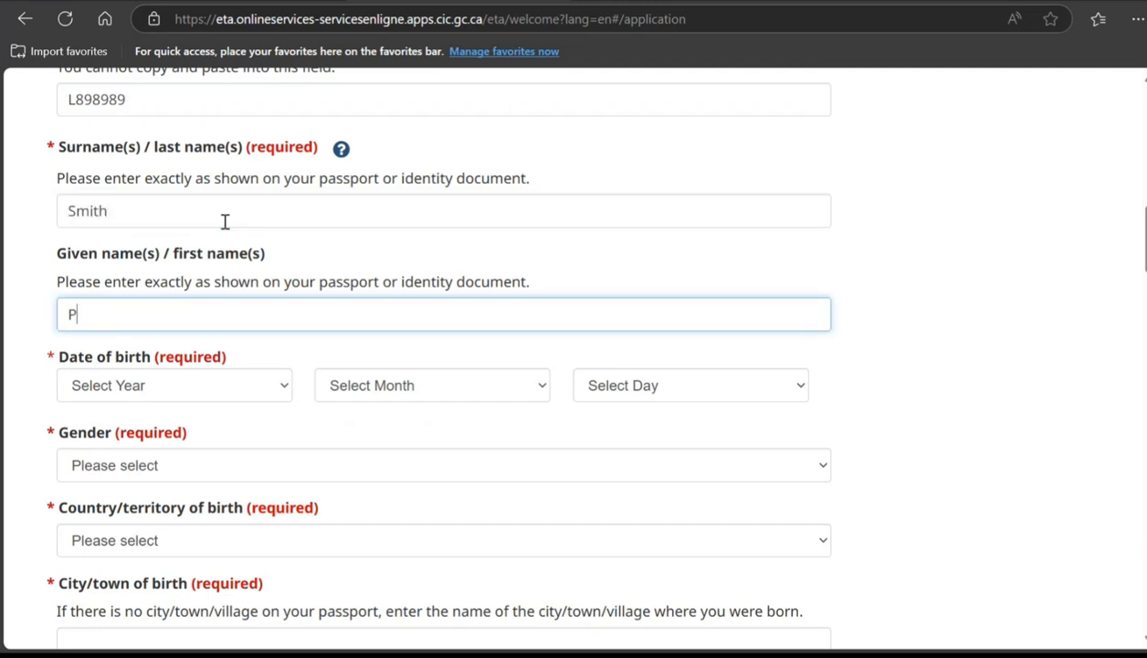
pyautogui.write('eter')
pyautogui.press('Tab')
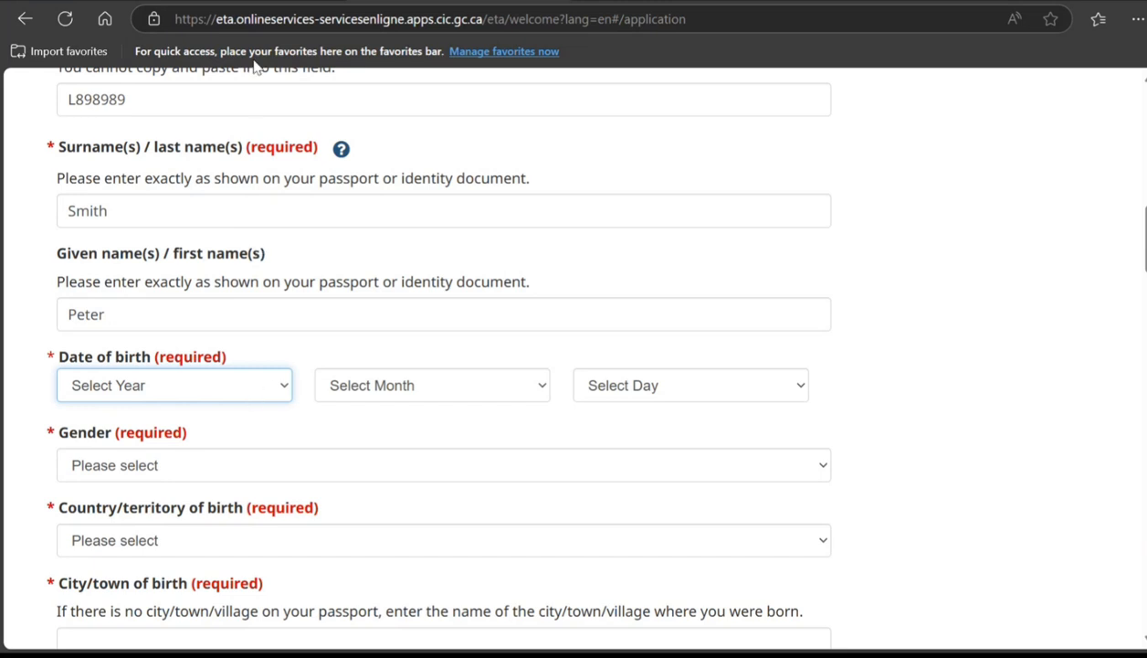
pyautogui.press('Down')
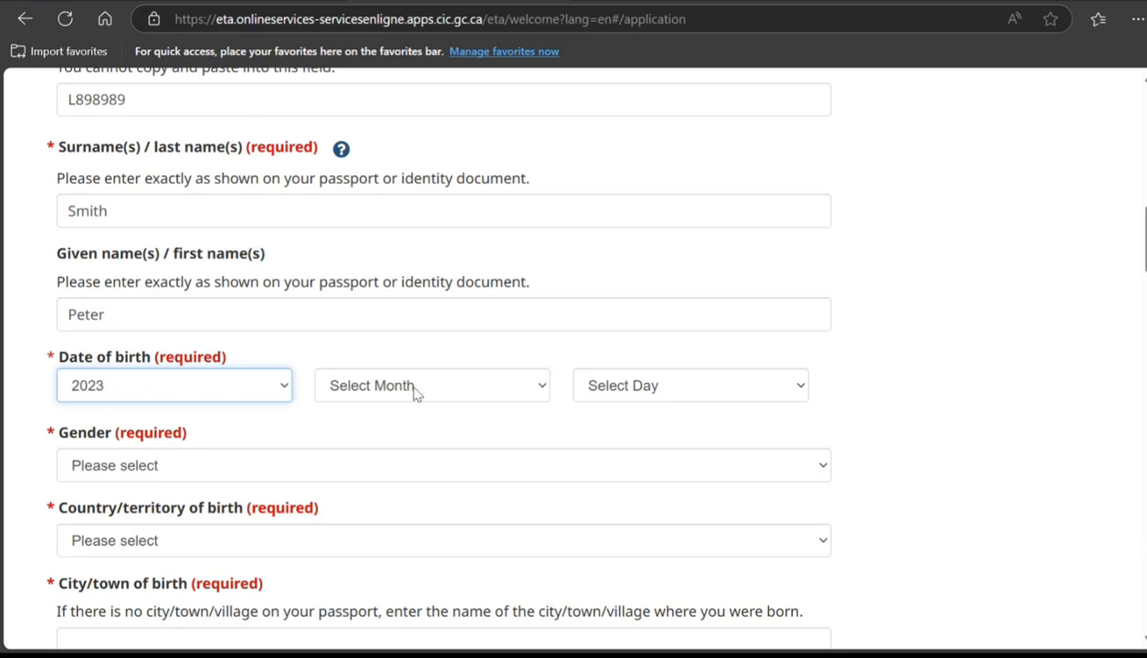
pyautogui.press('Tab')
pyautogui.press('s')
pyautogui.press('Tab')
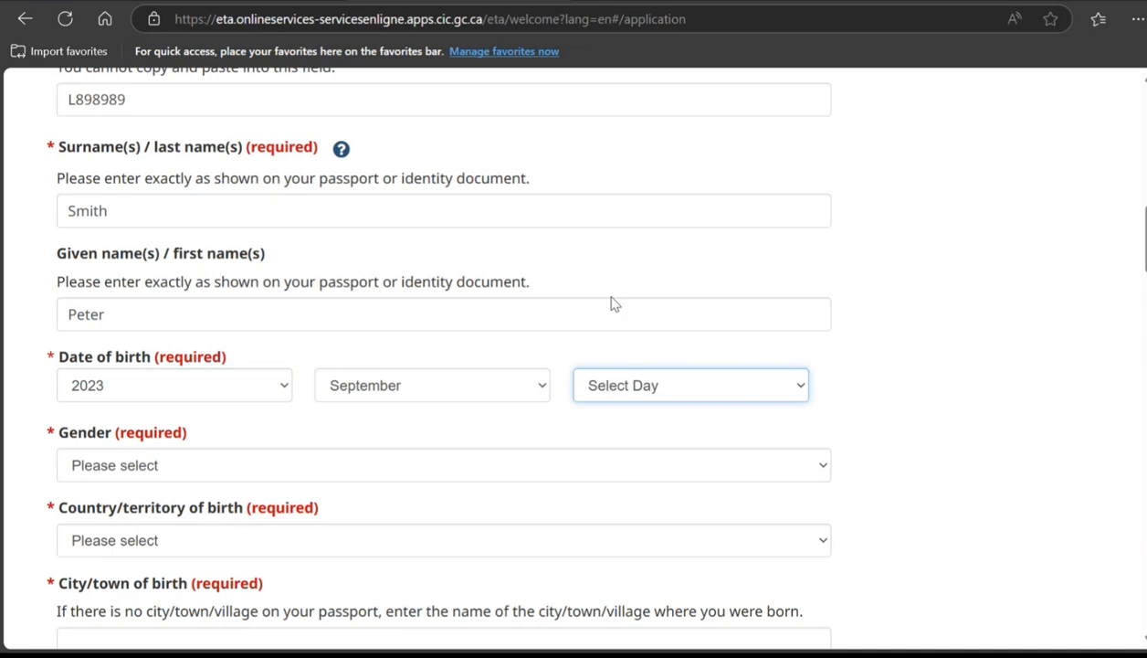
pyautogui.write('14')
# Step: Set gender to Male, country of birth to Australia and city of birth to Melbourne
pyautogui.scroll(-2, 320, 320)
pyautogui.press('Tab')
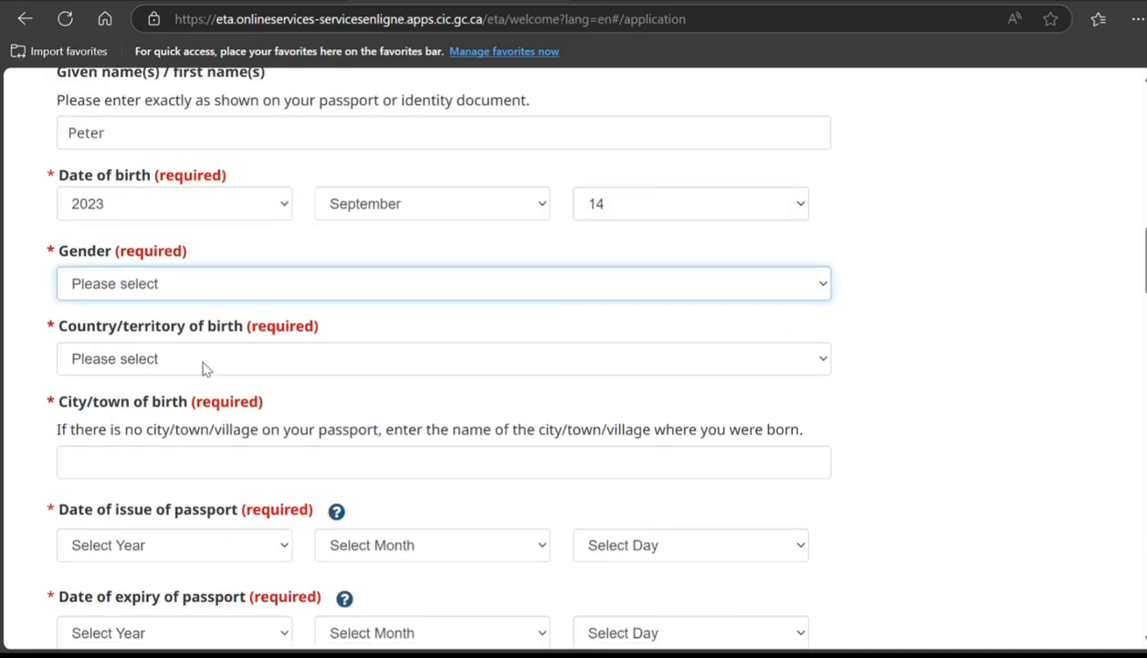
pyautogui.press('m')
pyautogui.press('Tab')
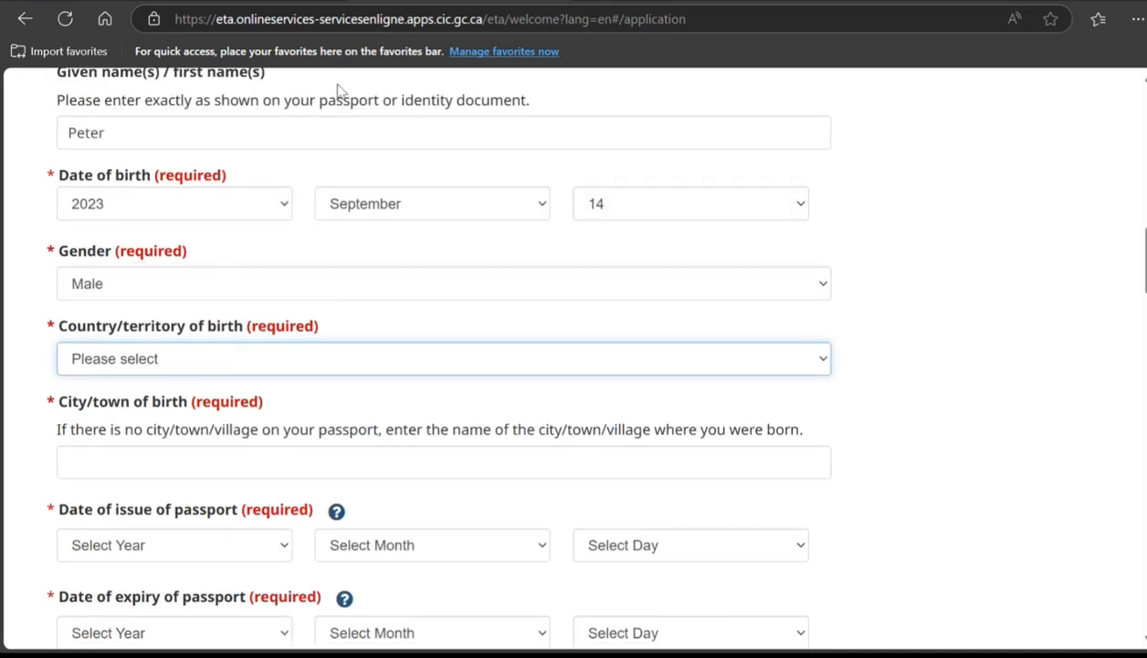
pyautogui.write('aus')
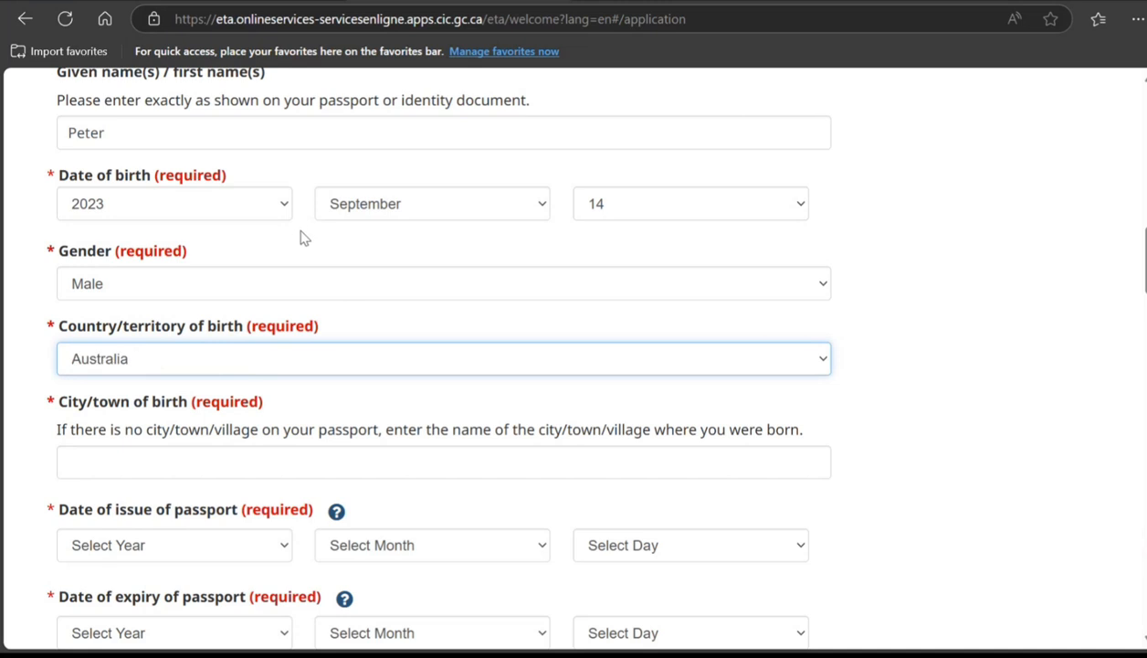
pyautogui.scroll(-2, 436, 338)
pyautogui.press('Tab')
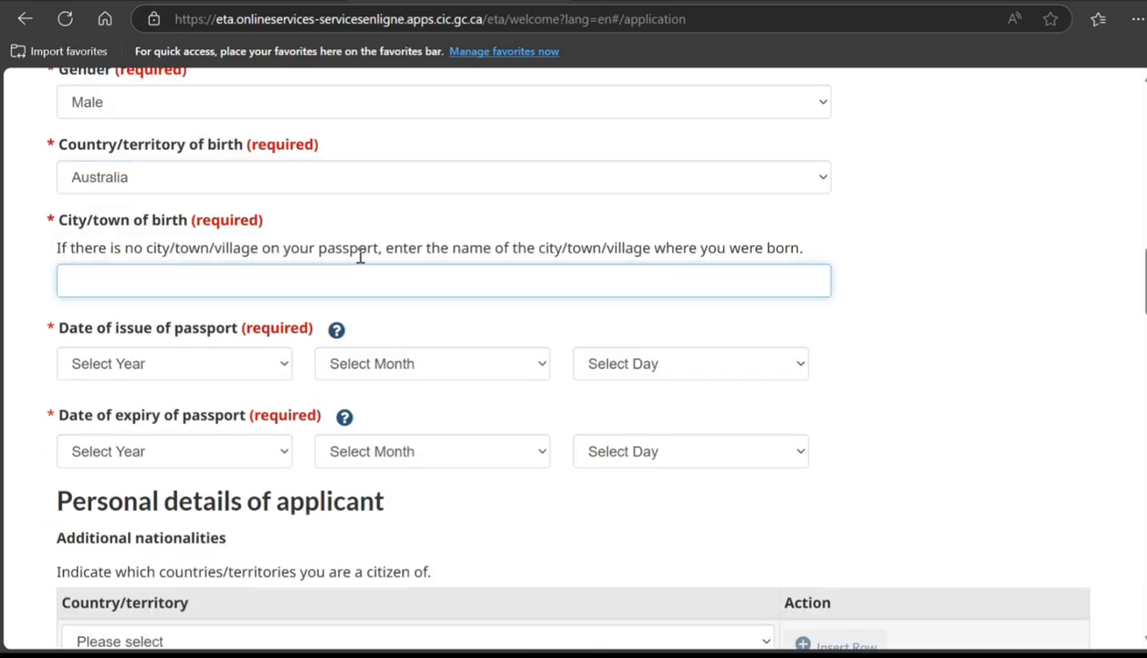
pyautogui.write('Melbourne')
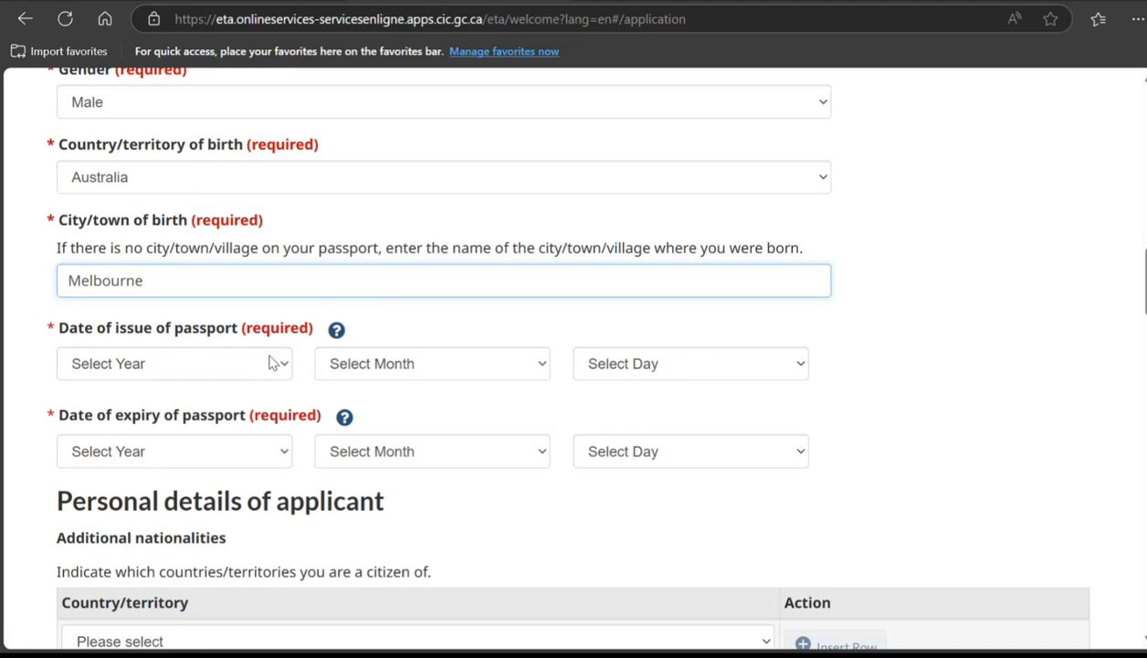
# Step: Set the passport issue date to 2025 January 08
pyautogui.press('Tab')
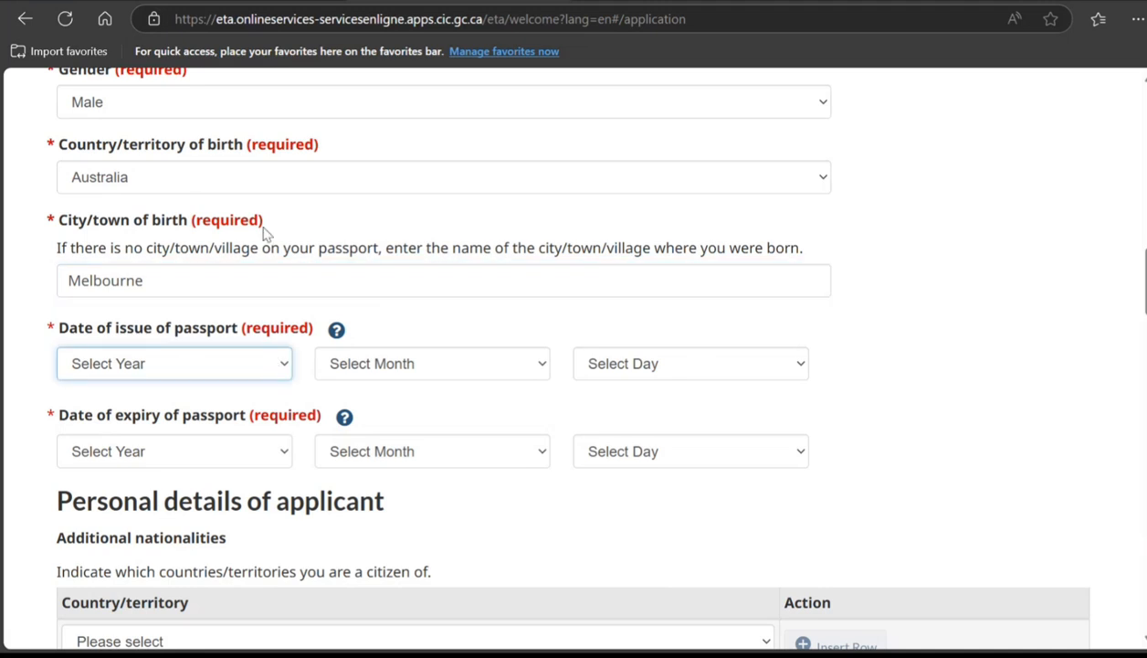
pyautogui.click(238, 3)
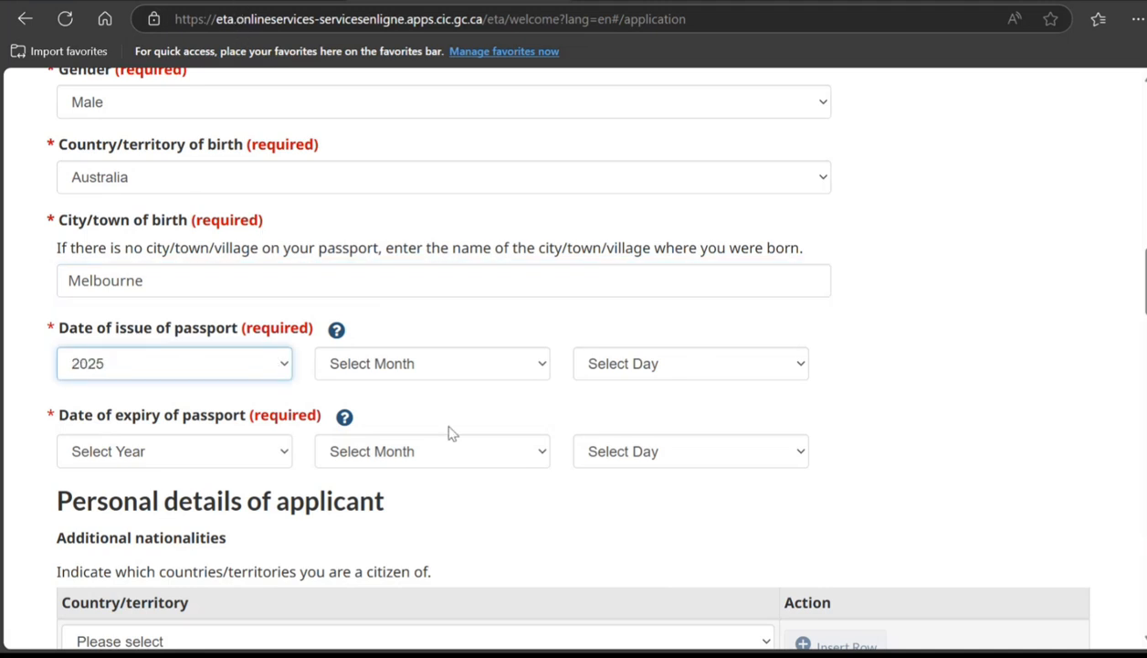
pyautogui.click(437, 370)
pyautogui.click(390, 79)
pyautogui.click(656, 363)
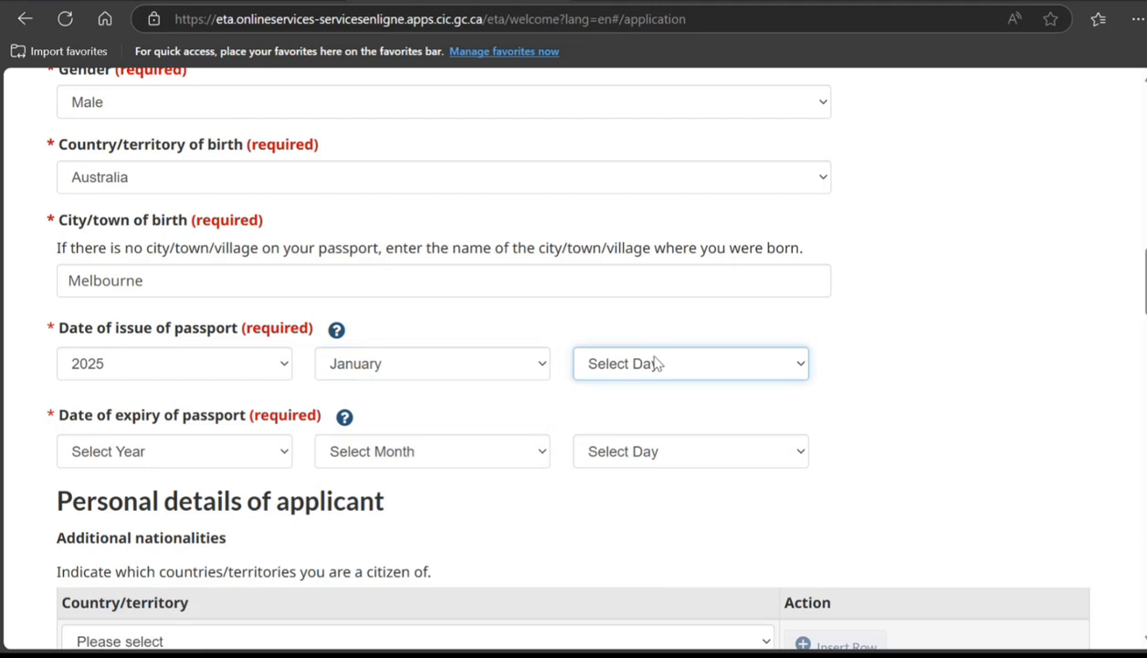
pyautogui.click(667, 154)
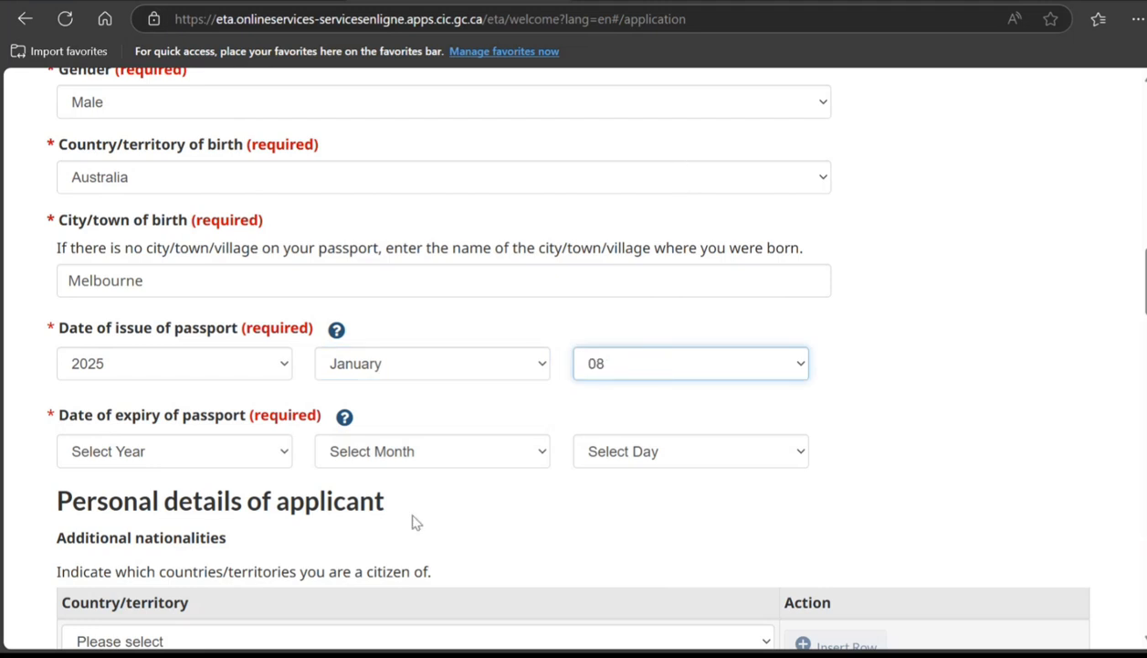
# Step: Set the passport expiry date to 2035 January 08
pyautogui.click(640, 461)
pyautogui.click(599, 162)
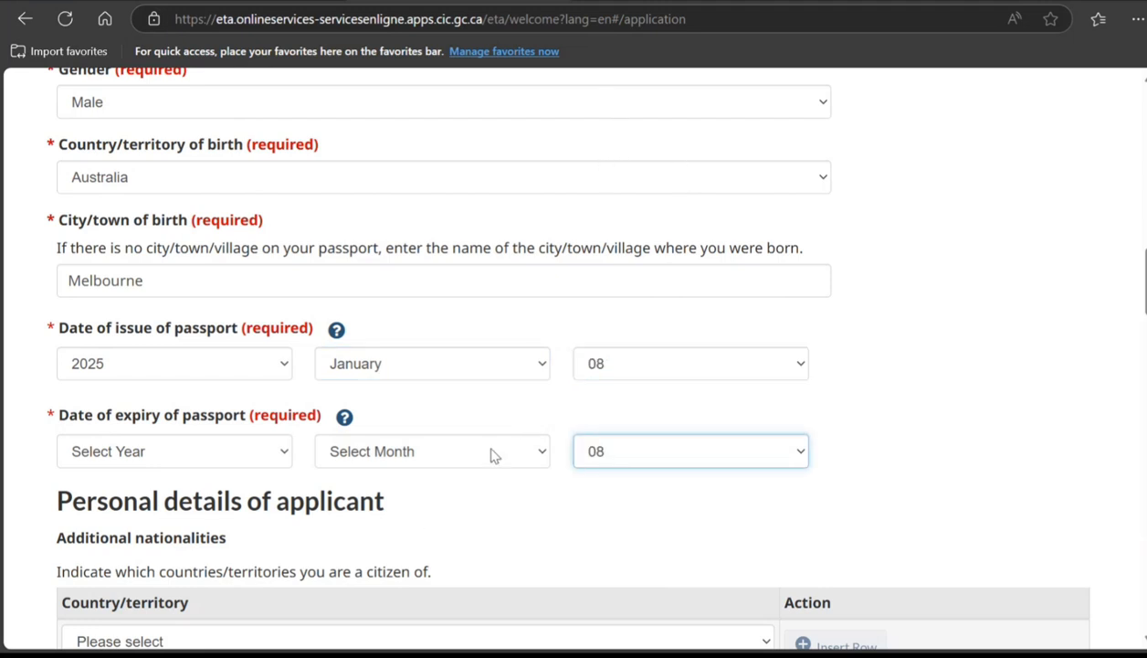
pyautogui.click(491, 454)
pyautogui.click(394, 177)
pyautogui.click(205, 439)
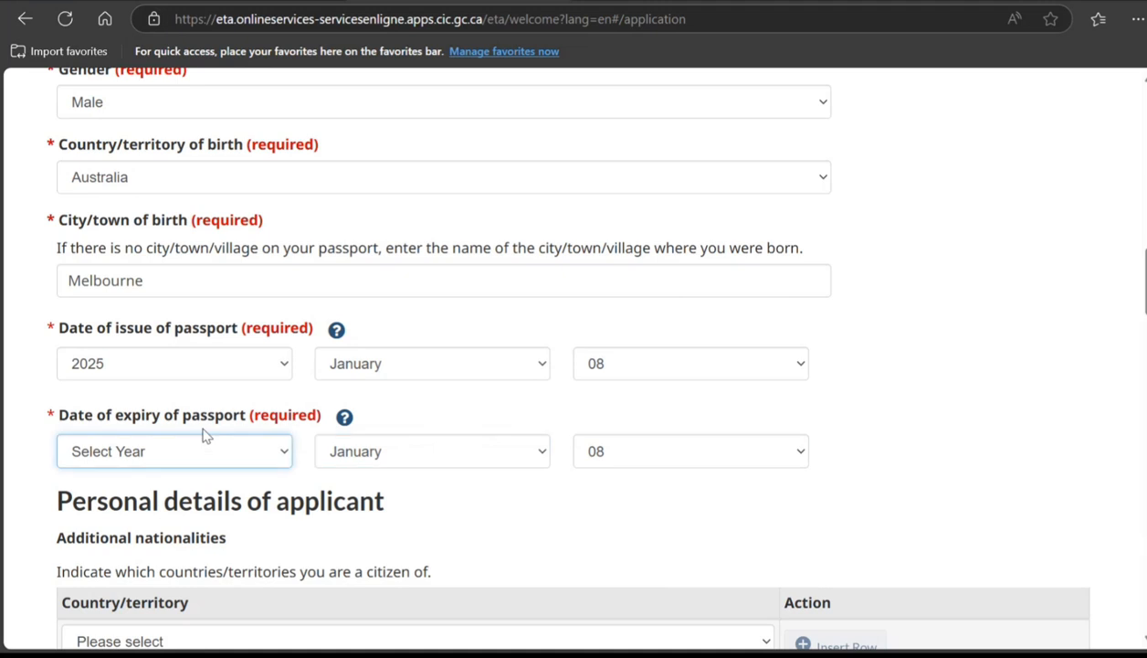
pyautogui.click(206, 242)
# Step: Answer No to previous Canadian visas or eTAs and choose English as the contact language
pyautogui.scroll(-1, 440, 487)
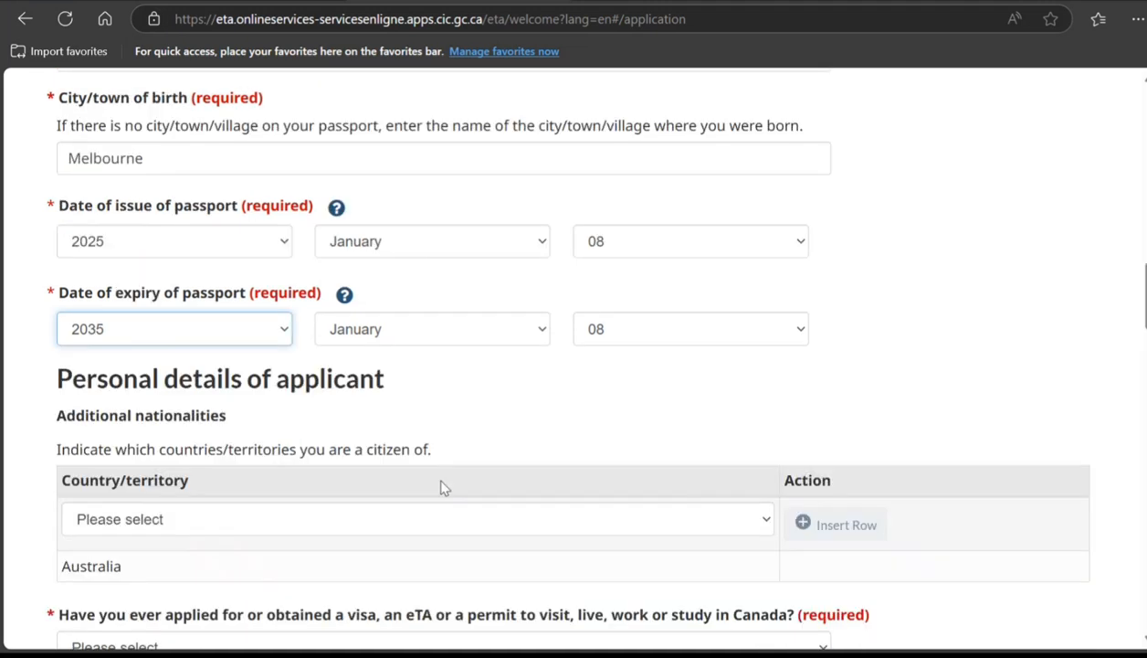
pyautogui.scroll(-1, 440, 487)
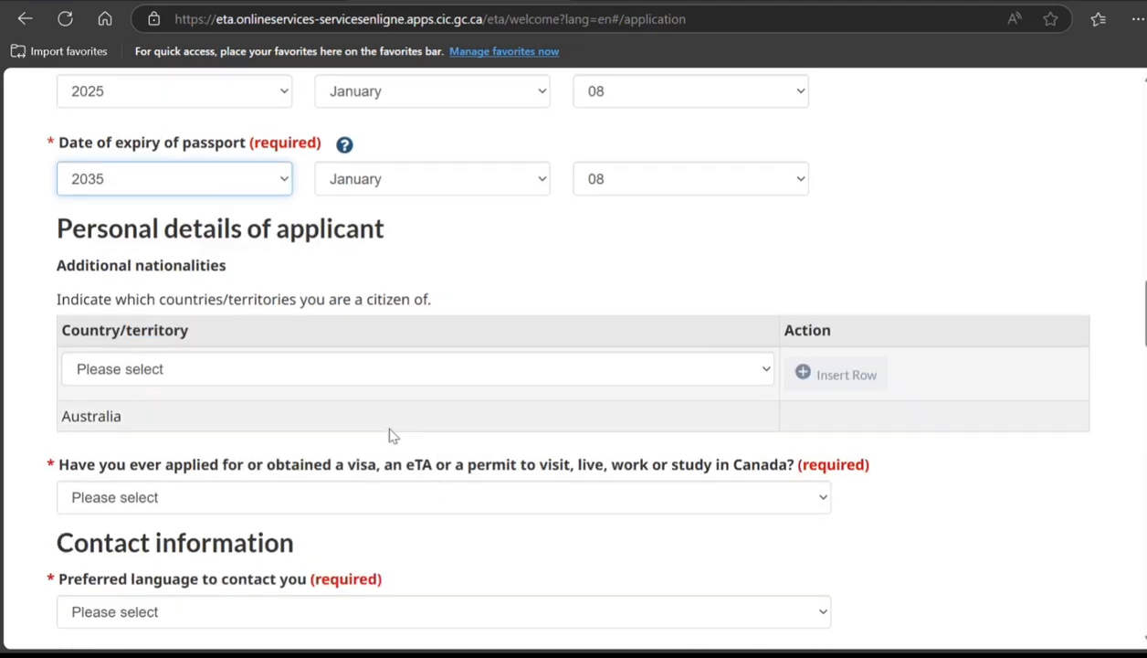
pyautogui.scroll(-2, 408, 402)
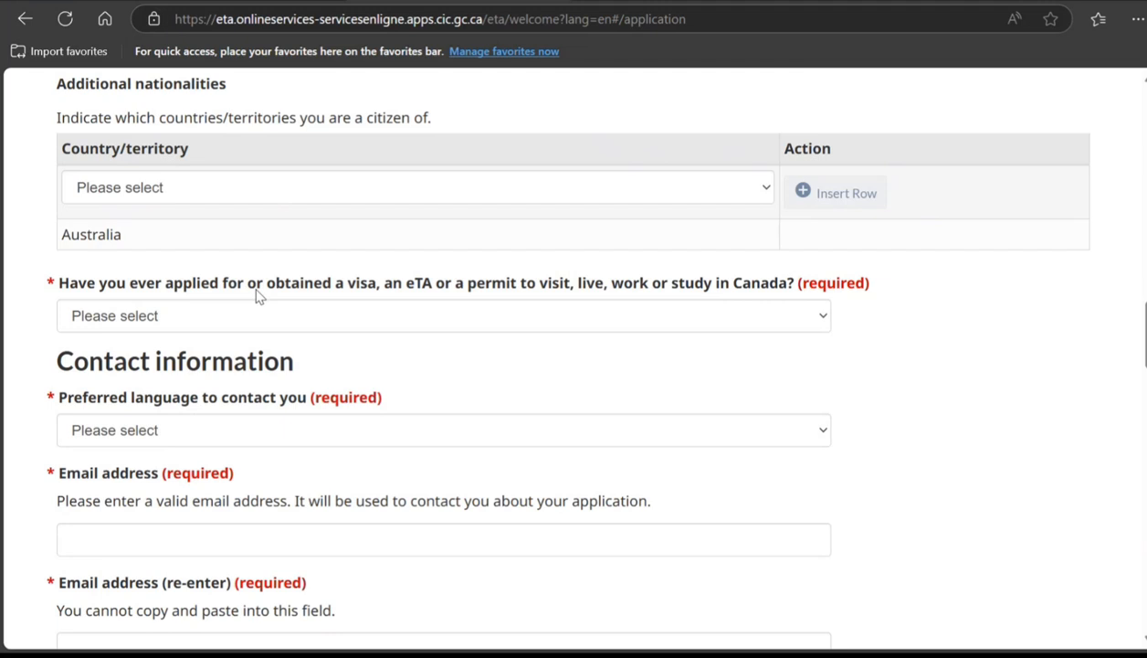
pyautogui.click(305, 325)
pyautogui.click(311, 398)
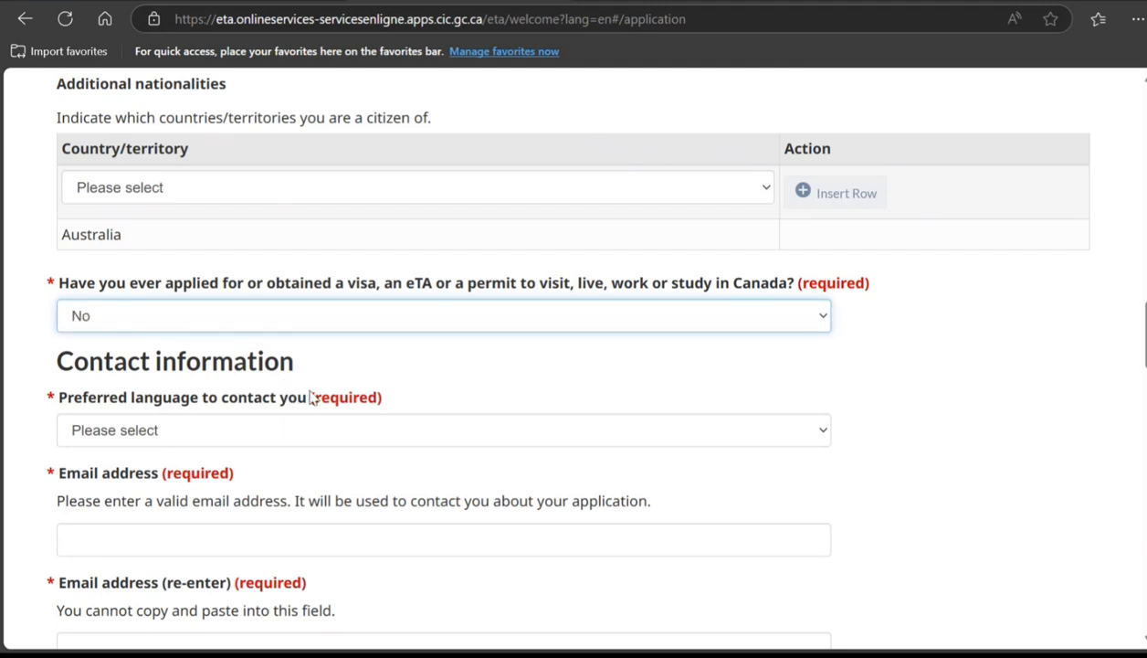
pyautogui.scroll(-1, 461, 379)
pyautogui.click(237, 347)
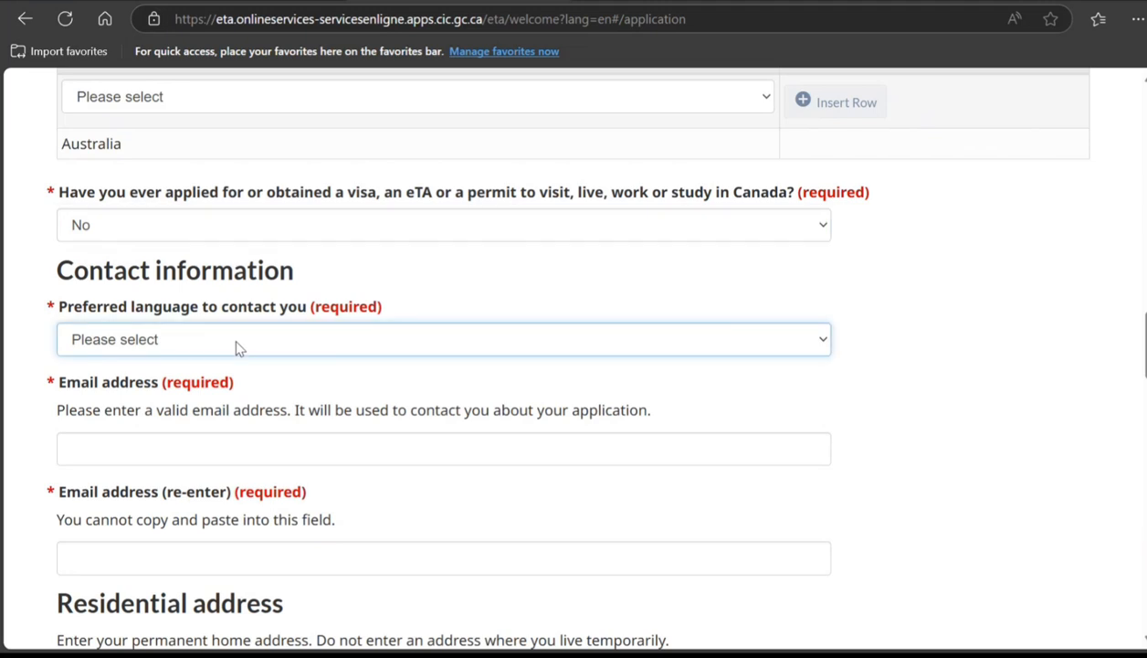
pyautogui.click(222, 388)
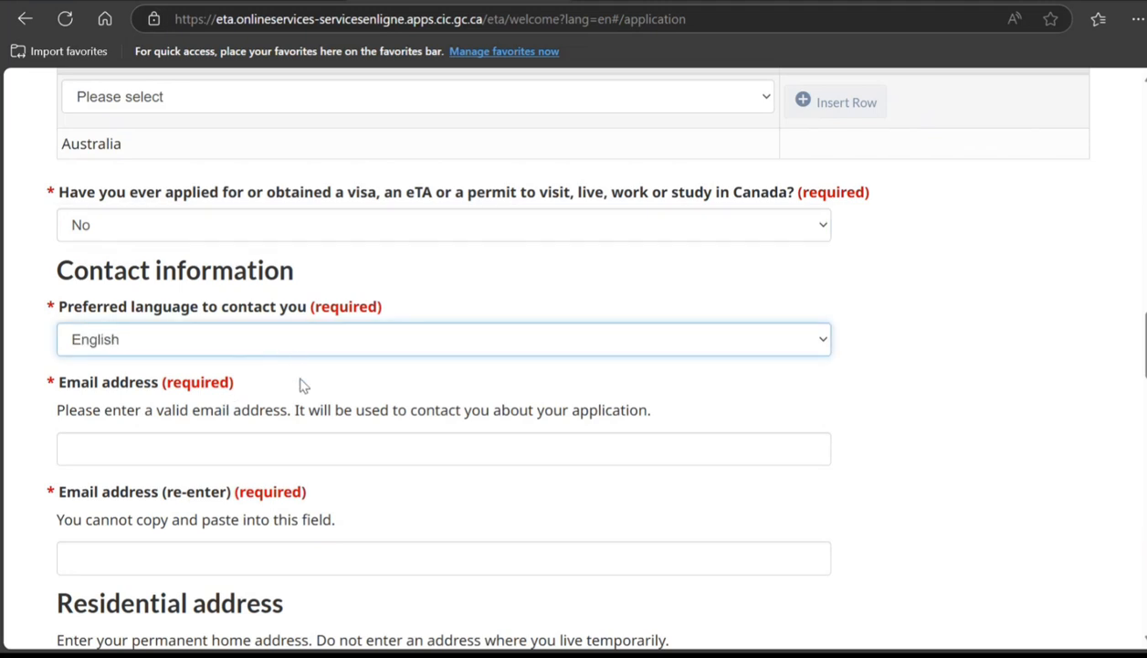
# Step: Enter the contact e-mail address and retype it in the confirmation field
pyautogui.scroll(-2, 304, 385)
pyautogui.click(255, 274)
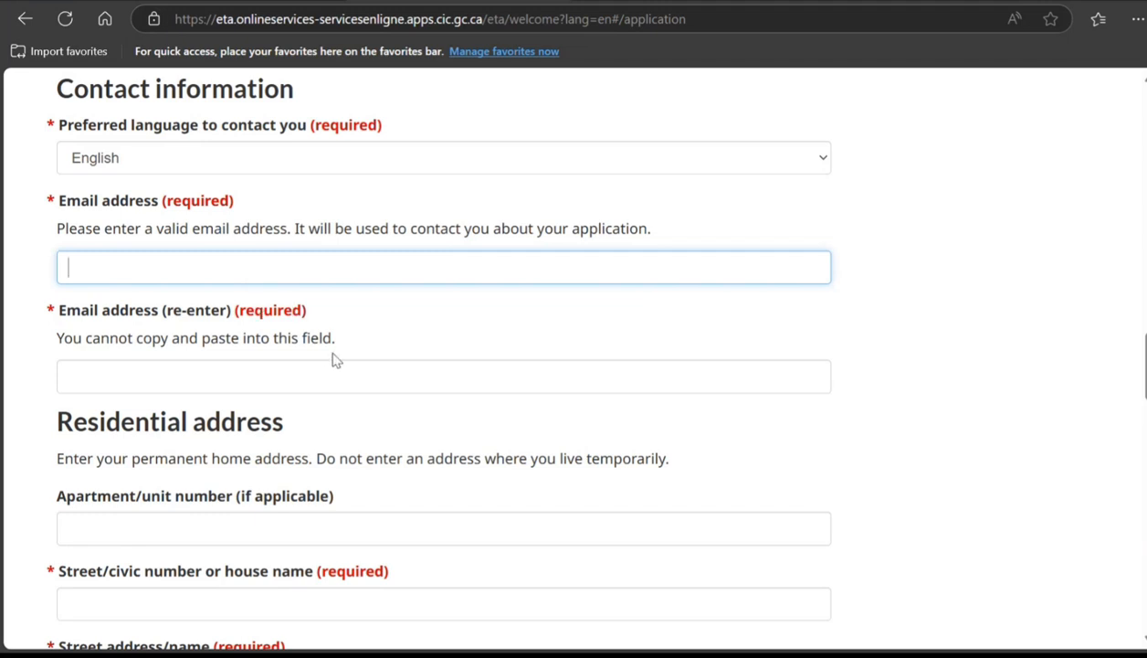
pyautogui.write('gfggfgf@xfxfx')
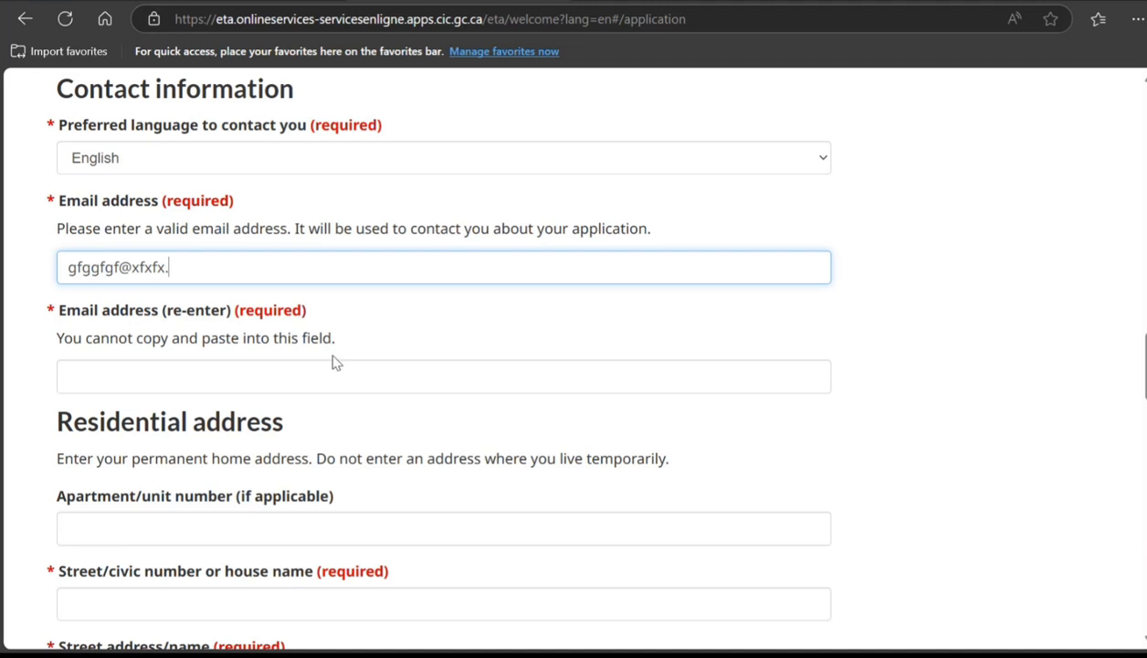
pyautogui.write('.caa')
pyautogui.press('Tab')
pyautogui.write('gfggfgf')
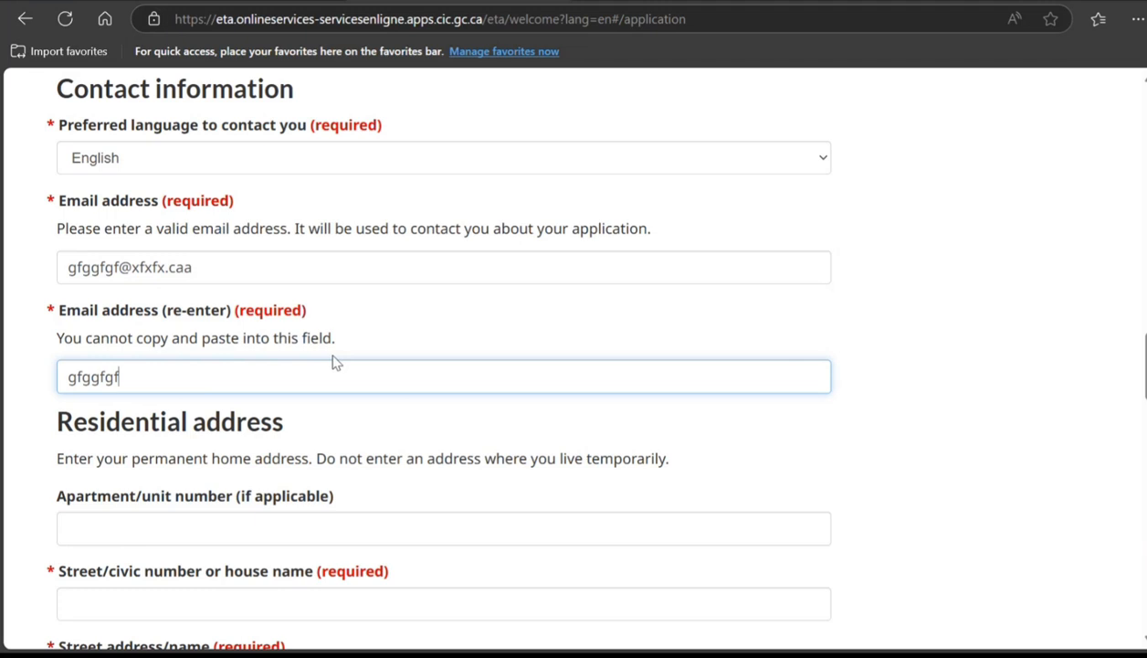
pyautogui.write('@xfxfx.caa')
# Step: Answer Yes to knowing when the applicant will travel to Canada
pyautogui.scroll(-7, 333, 363)
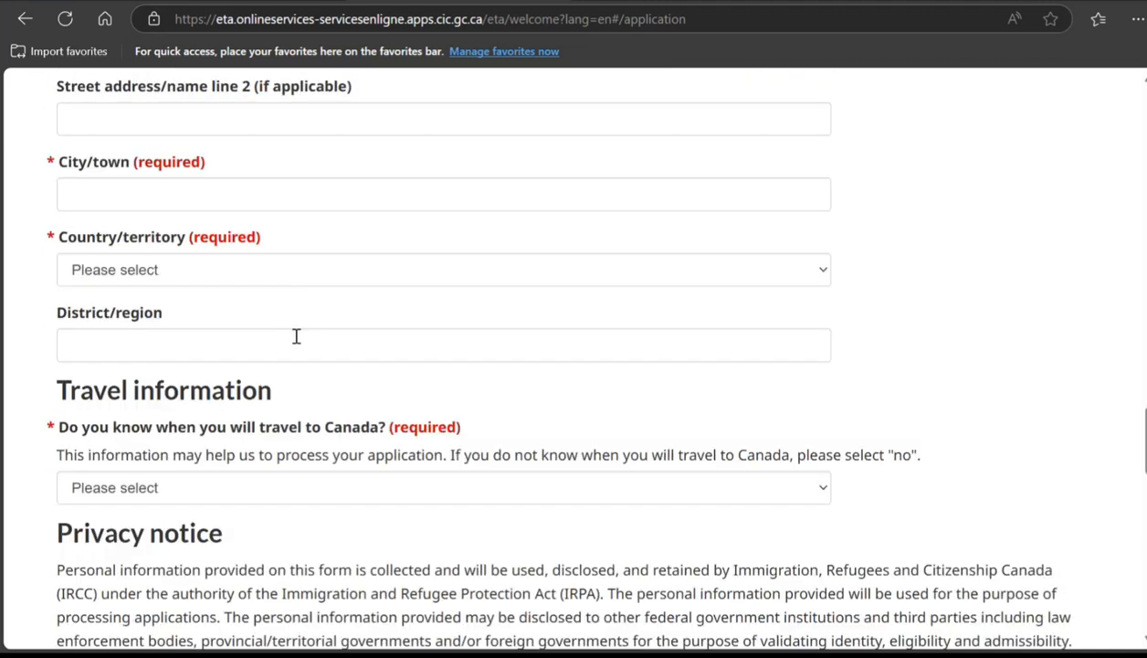
pyautogui.scroll(-2, 296, 337)
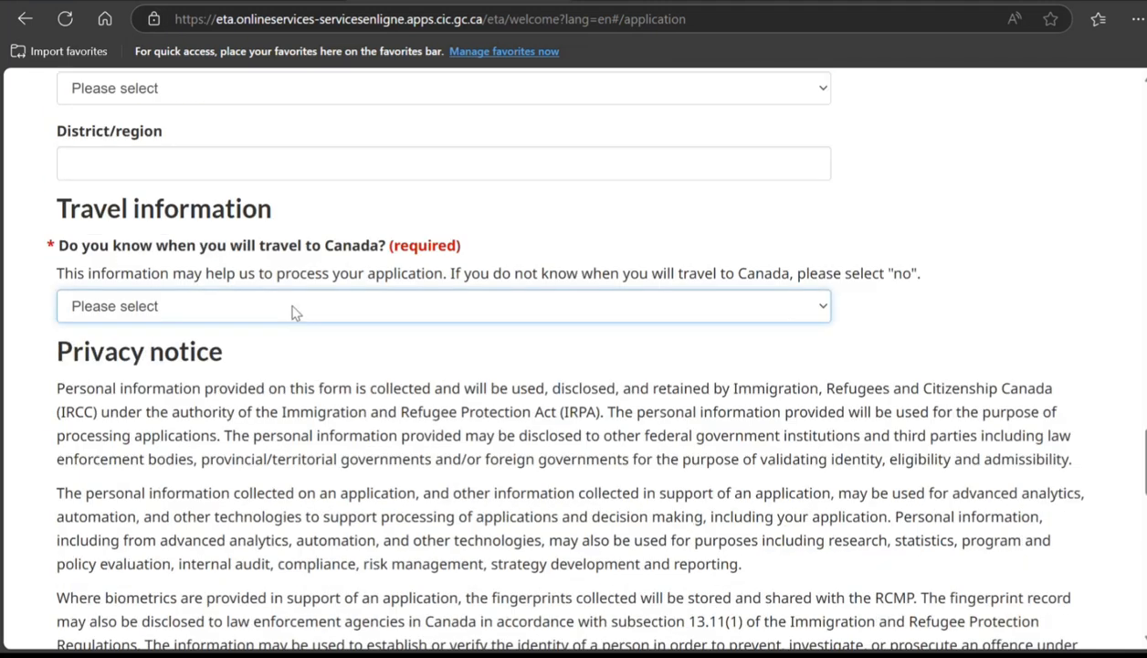
pyautogui.click(265, 366)
# Step: Tick the I Agree applicant declaration and return to the top of the form
pyautogui.scroll(-1, 328, 355)
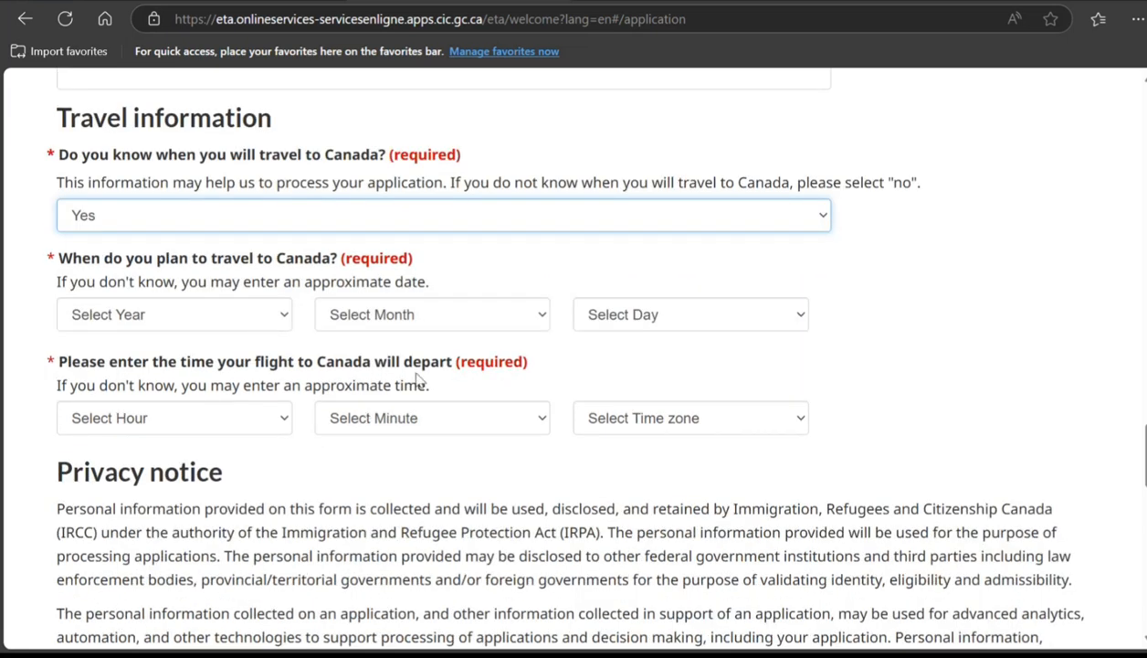
pyautogui.scroll(-1, 416, 379)
pyautogui.scroll(-3, 361, 327)
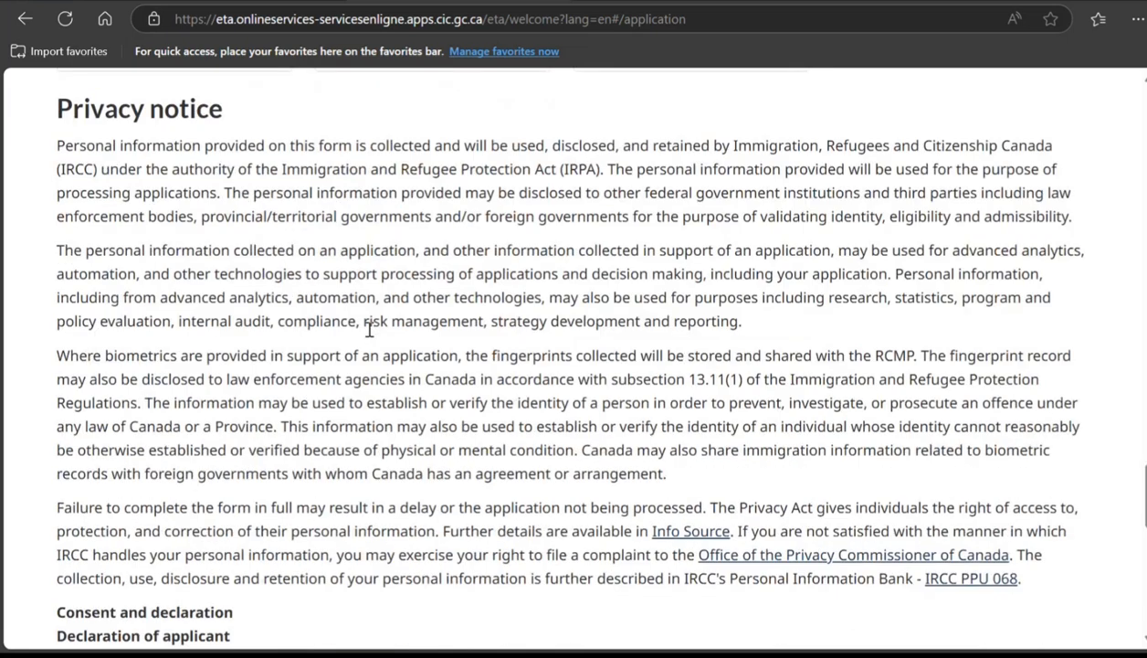
pyautogui.scroll(-6, 369, 329)
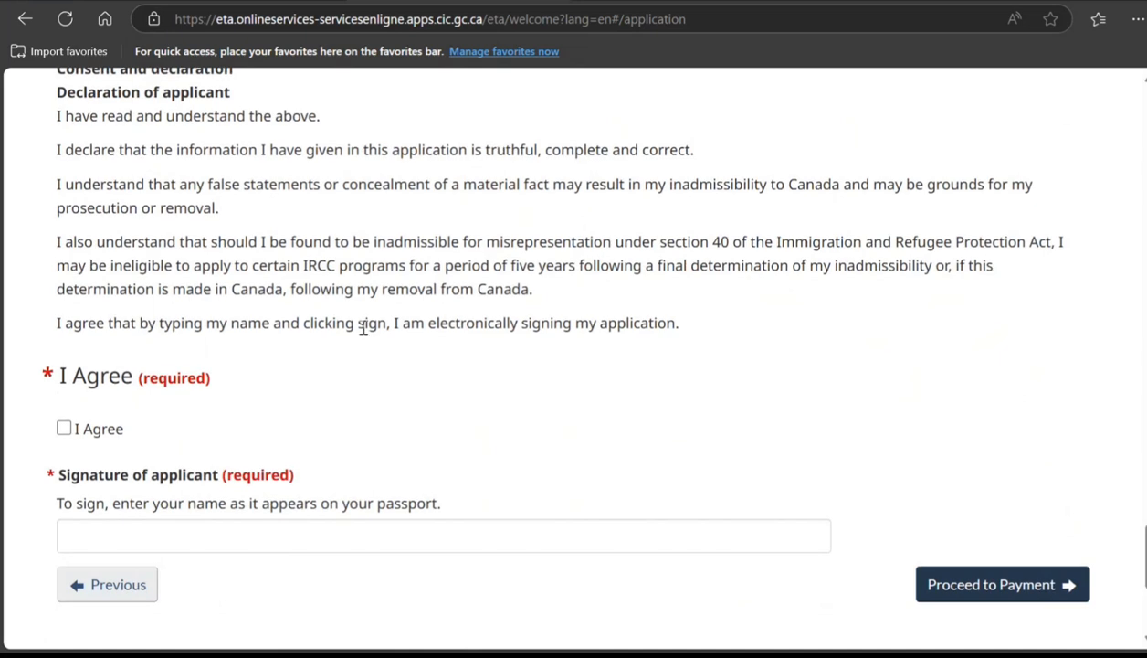
pyautogui.scroll(-1, 362, 329)
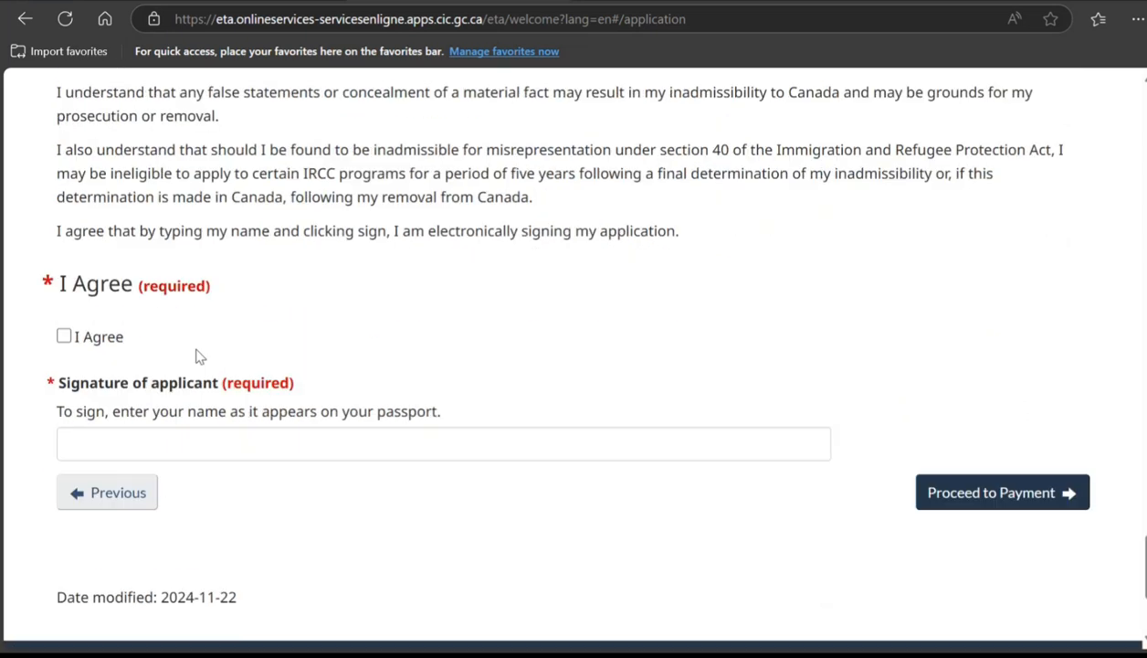
pyautogui.click(63, 336)
pyautogui.scroll(-2, 419, 482)
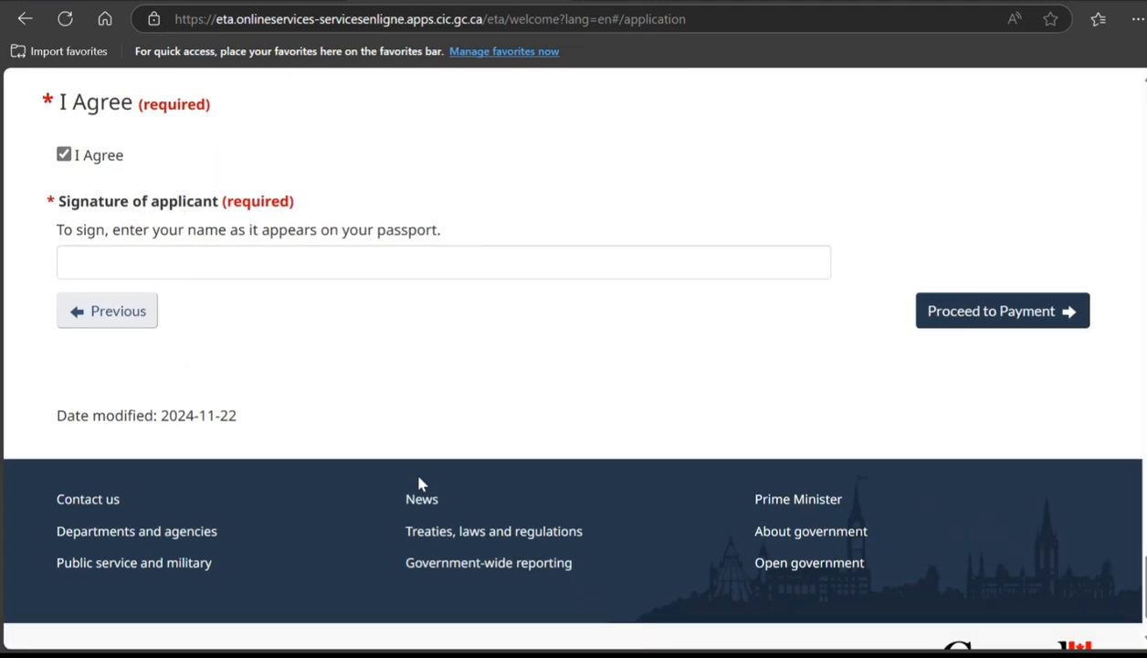
pyautogui.scroll(1, 419, 481)
pyautogui.scroll(20, 419, 481)
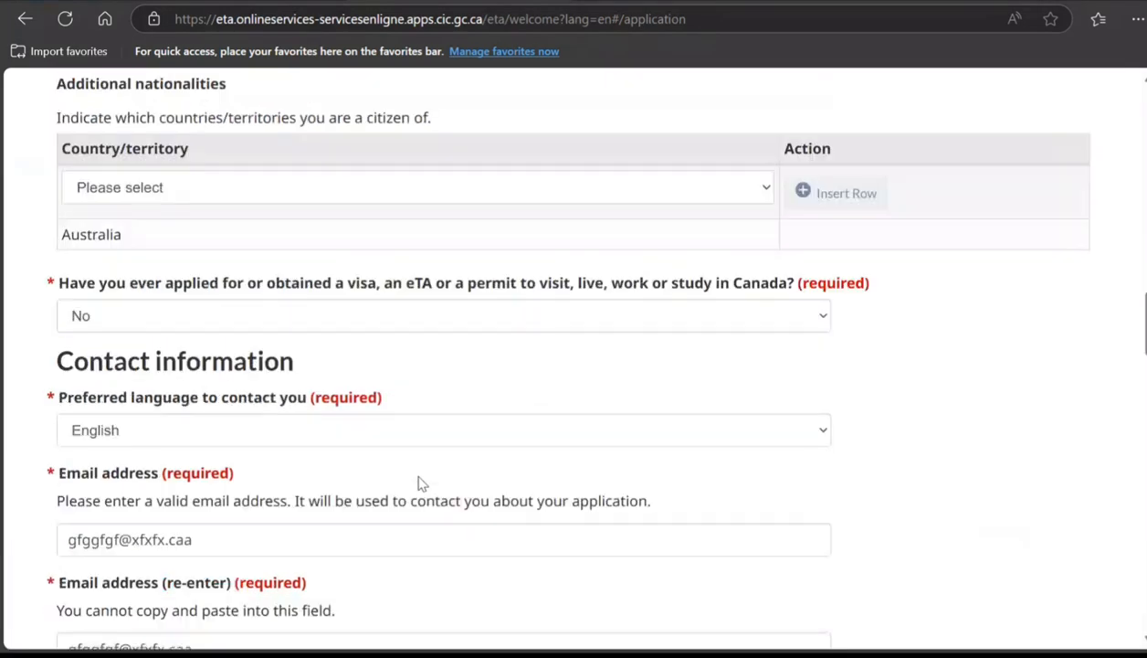
pyautogui.scroll(10, 419, 481)
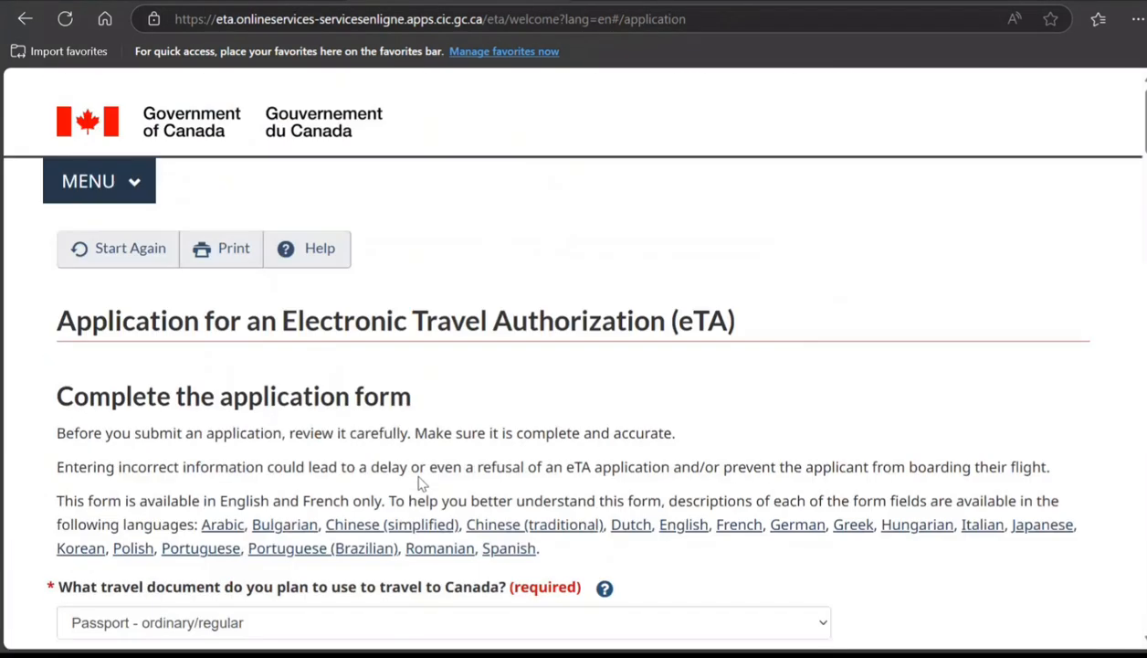